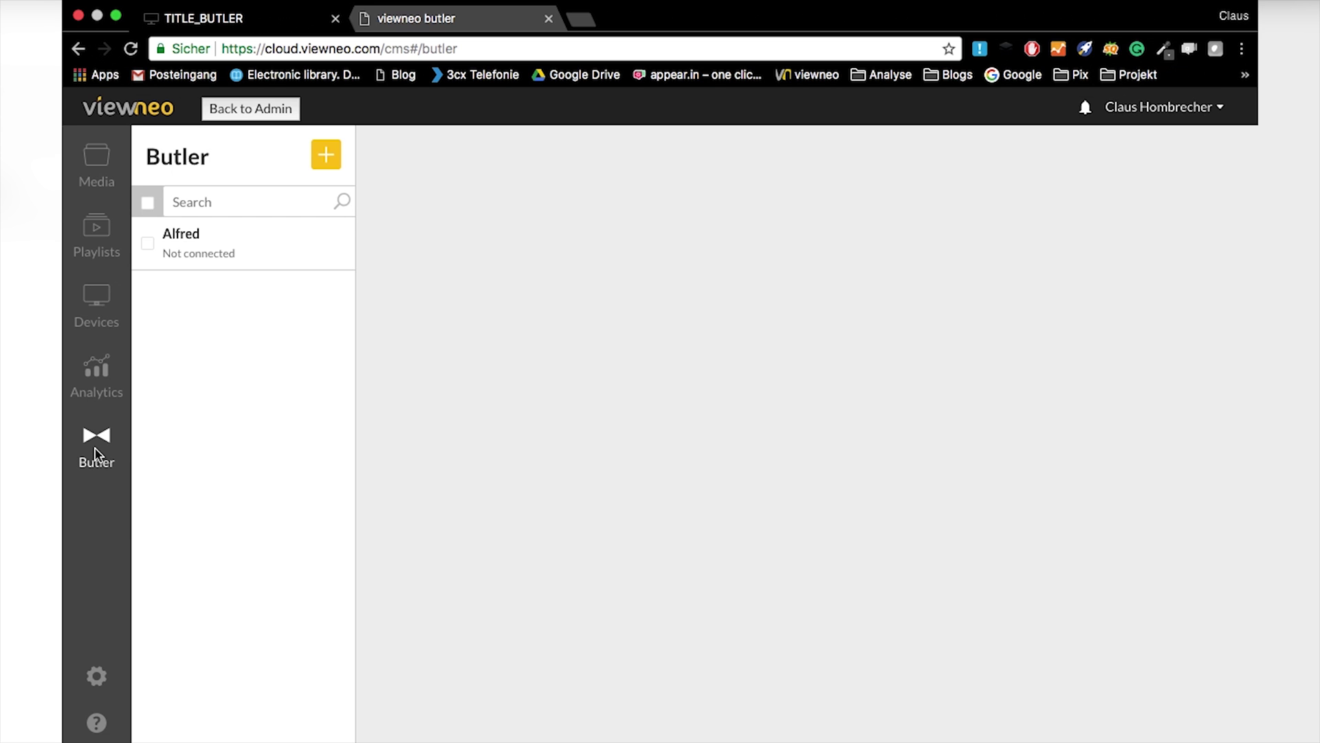
Step: Add a new Butler named Geoffrey
{"action": "left_click", "coordinate": [332, 159]}
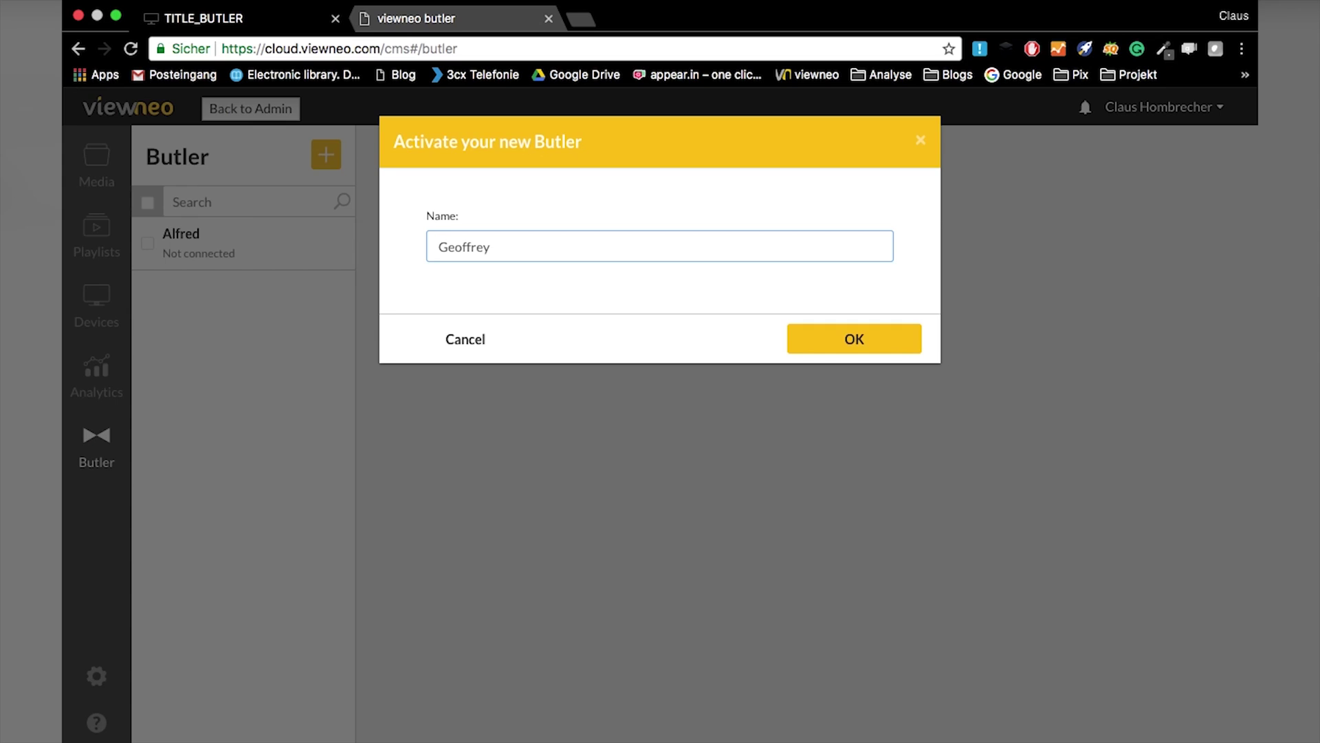
{"action": "left_click", "coordinate": [840, 352]}
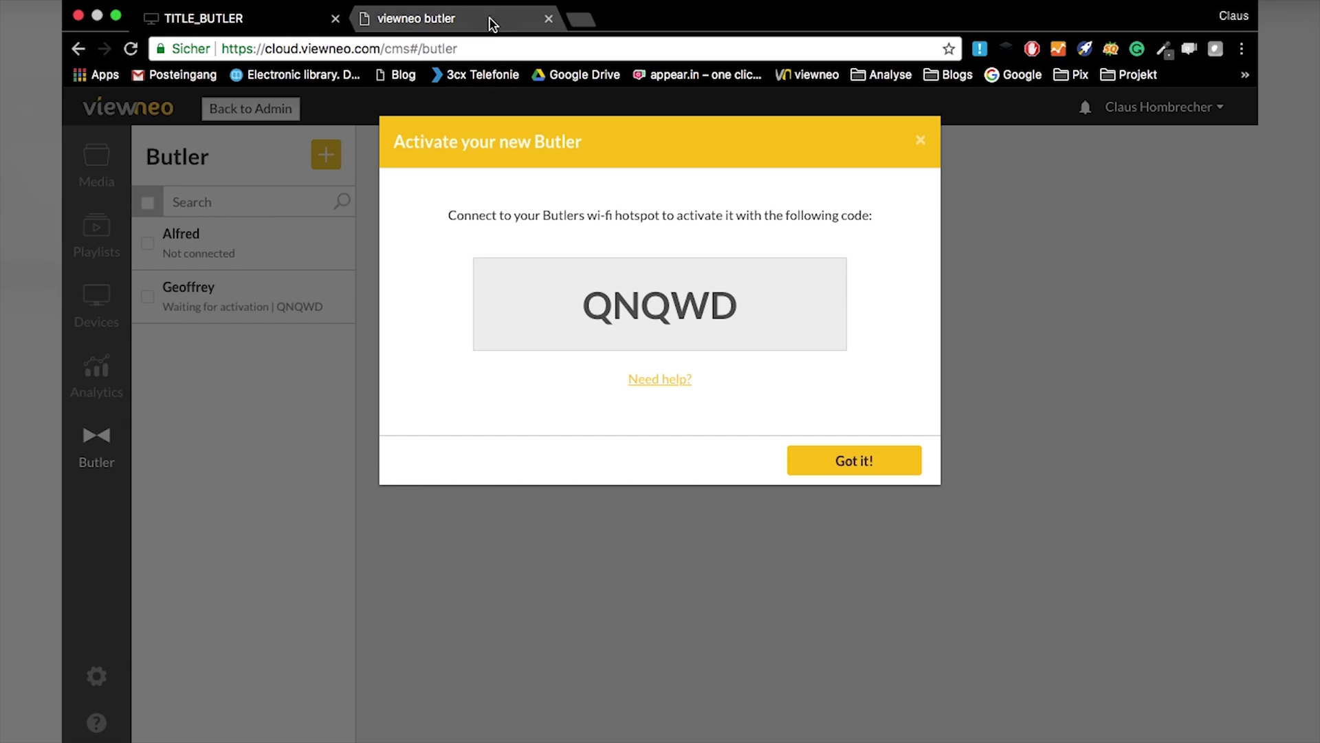
Step: Copy the new Butler's activation code and submit it as the activation key on the Butler setup page at 192.168.4.1
{"action": "left_click", "coordinate": [491, 22]}
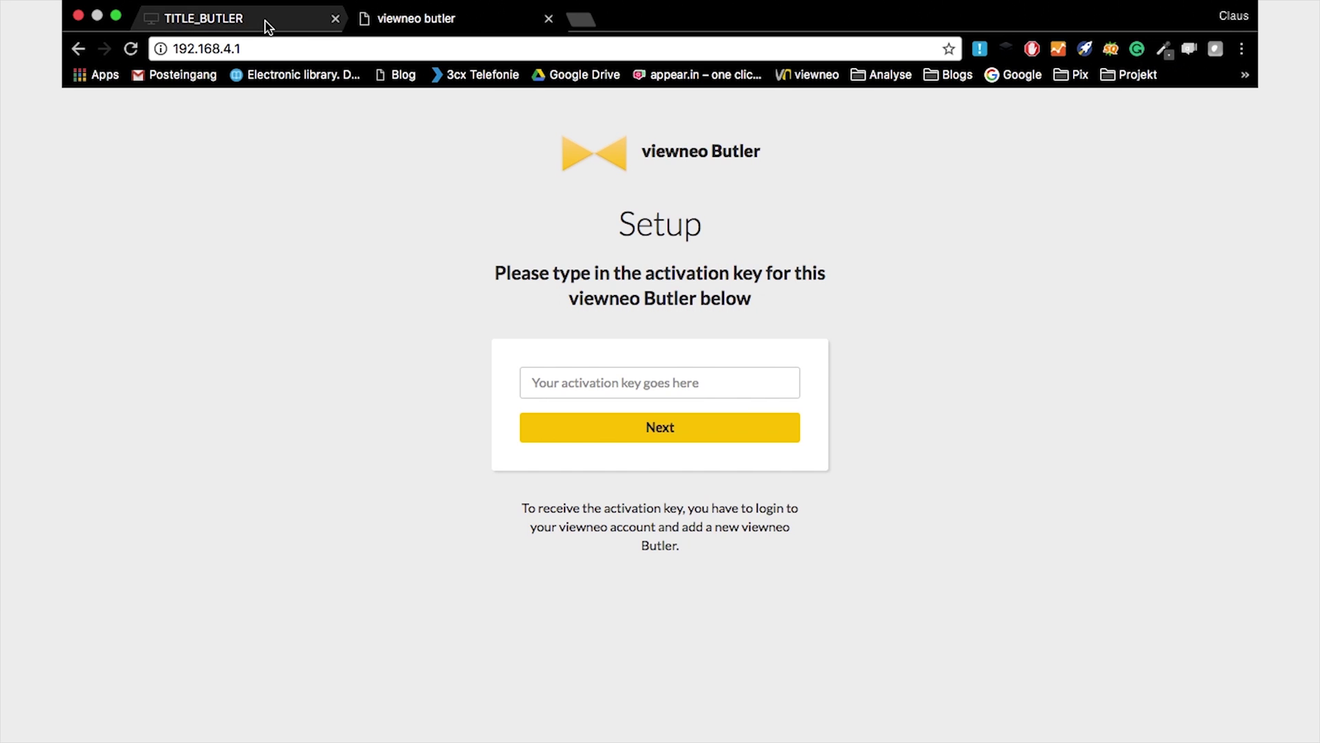
{"action": "left_click", "coordinate": [361, 19]}
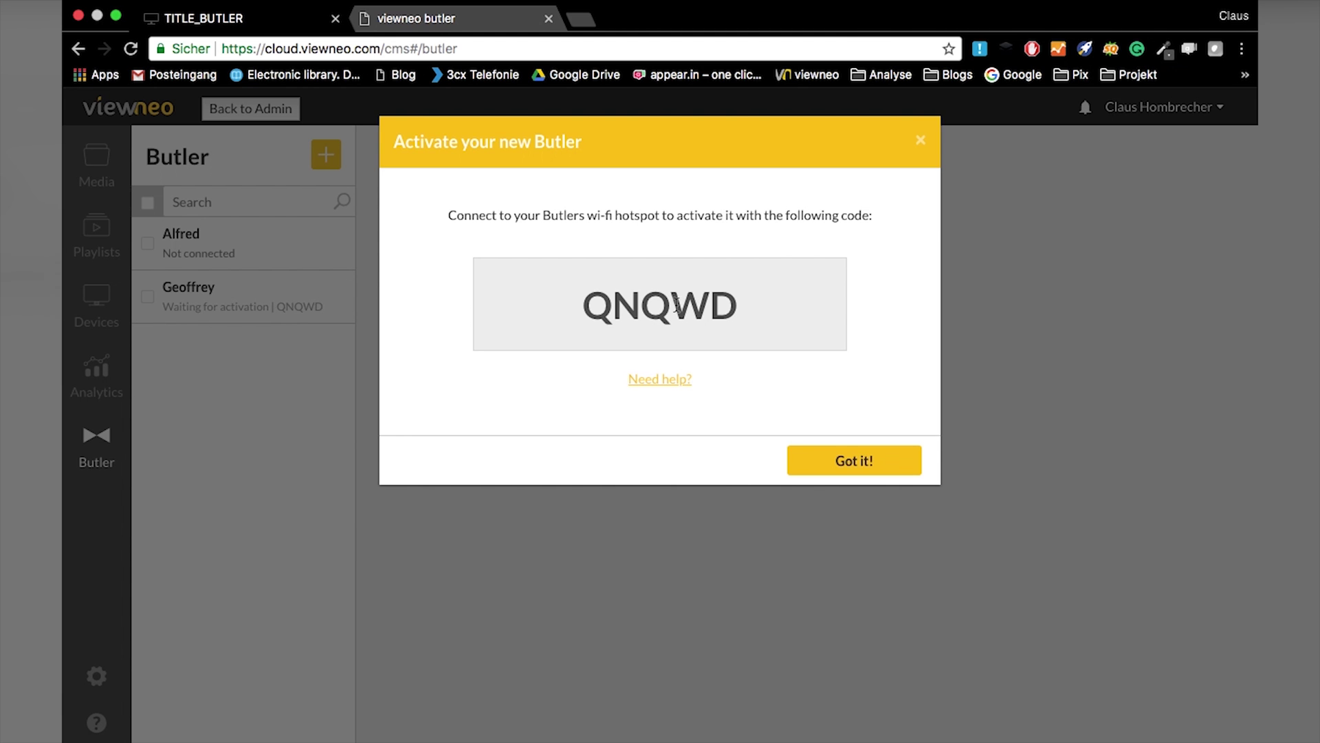
{"action": "double_click", "coordinate": [677, 305]}
{"action": "key", "text": "super+c"}
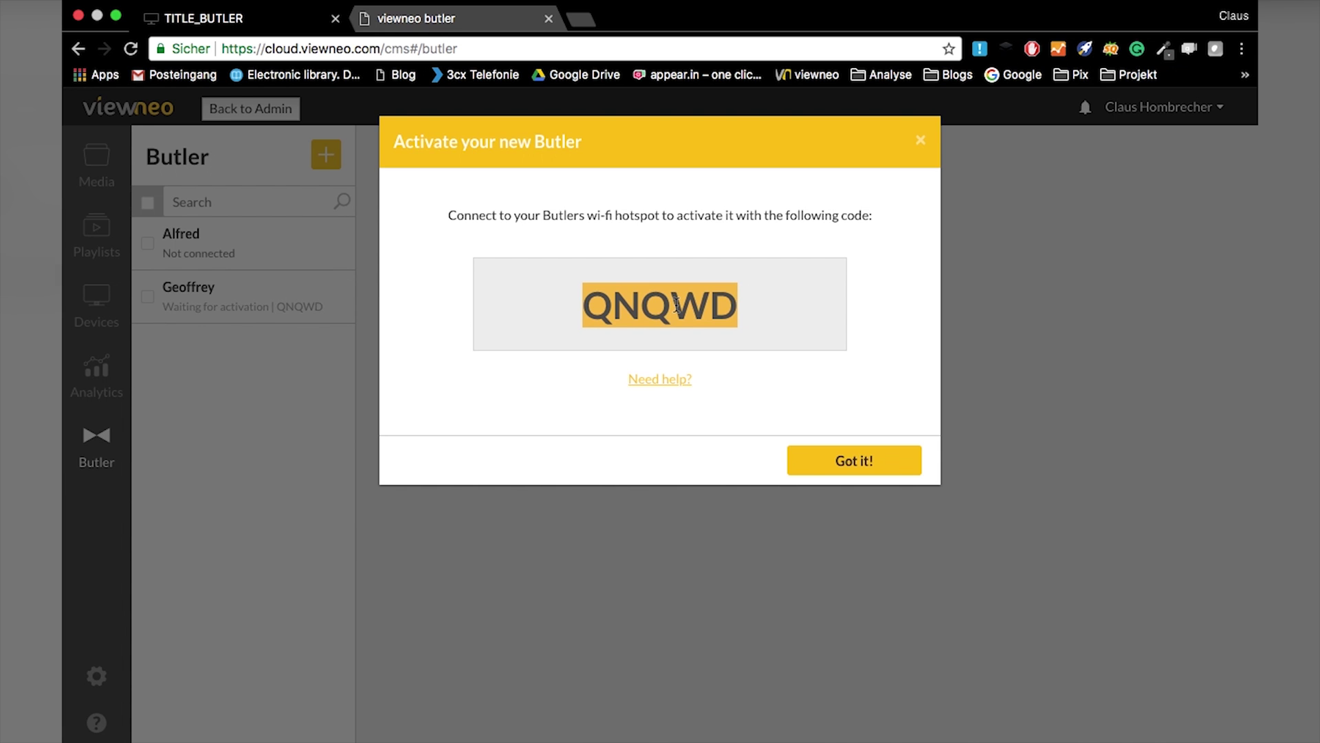
{"action": "left_click", "coordinate": [459, 12]}
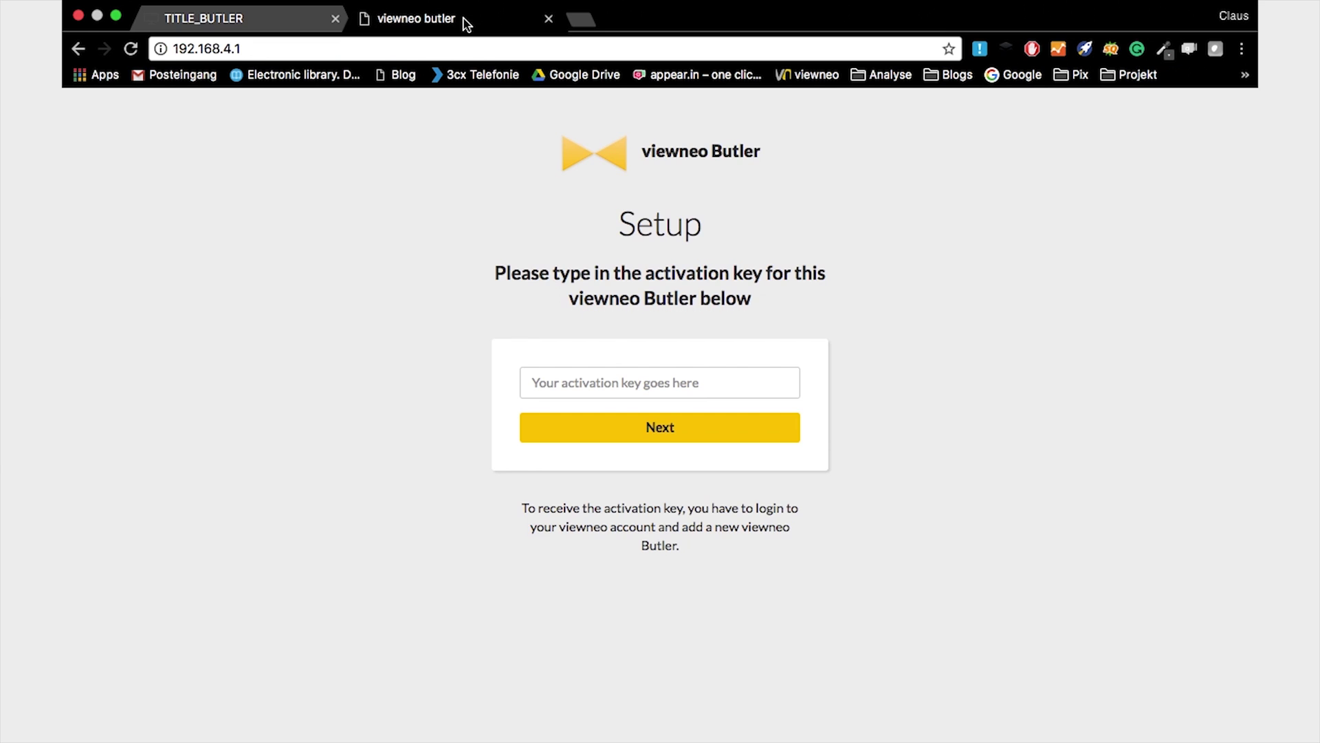
{"action": "left_click", "coordinate": [642, 386]}
{"action": "key", "text": "super+v"}
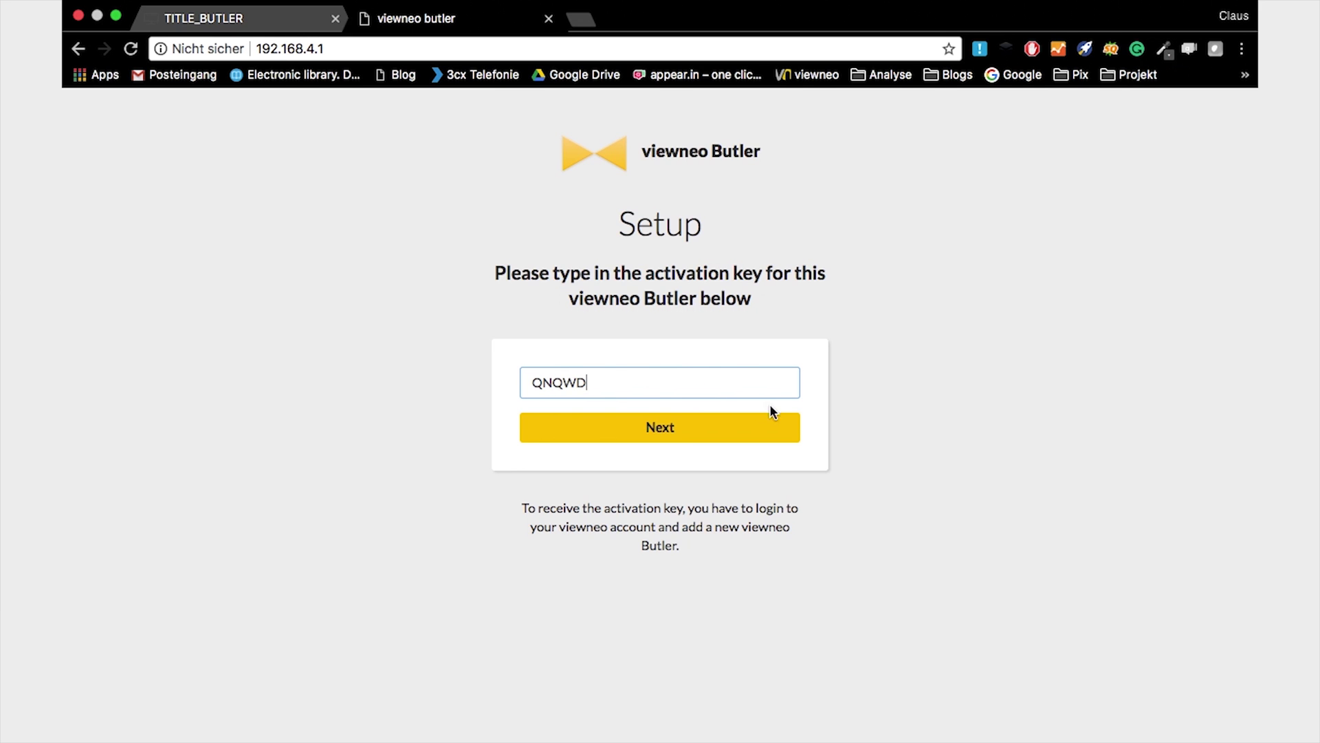
{"action": "left_click", "coordinate": [719, 437]}
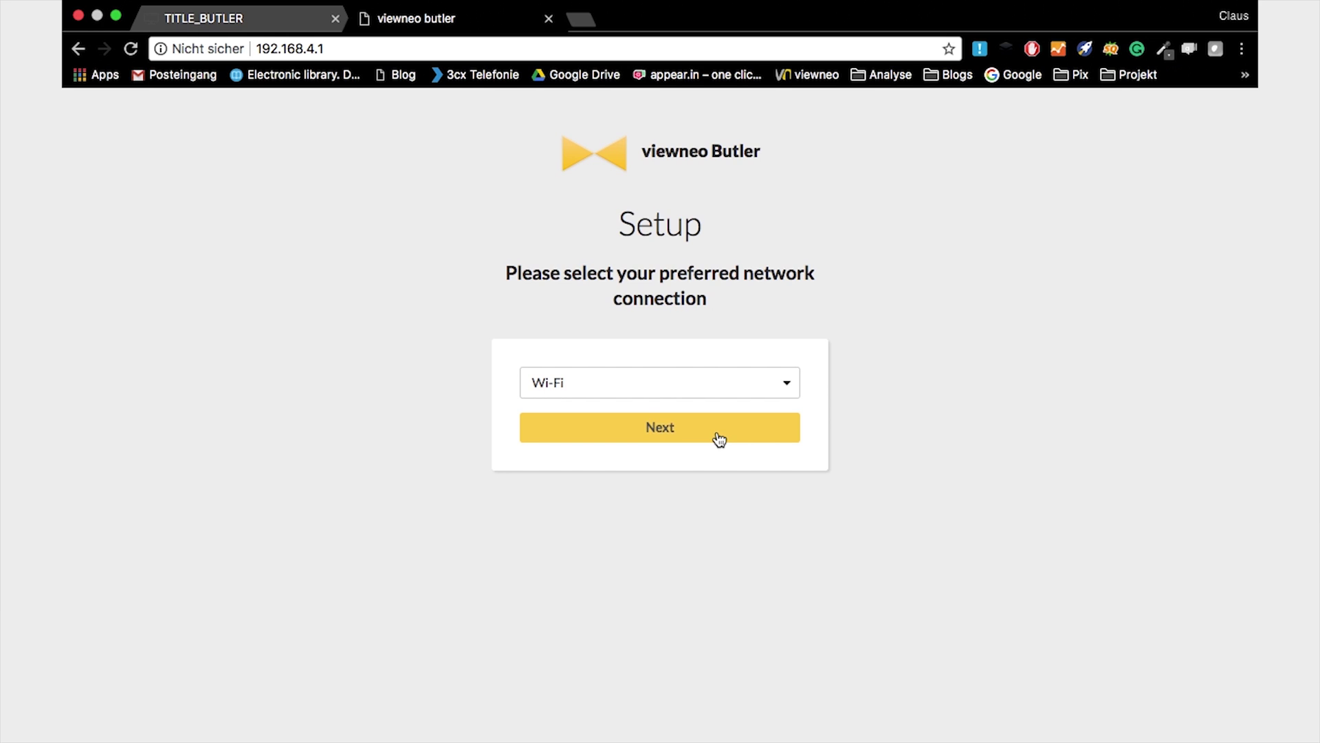
Step: Connect the Butler over Wi-Fi to the Adversign-Guest network with the network password, and close the activation dialog
{"action": "left_click", "coordinate": [719, 438]}
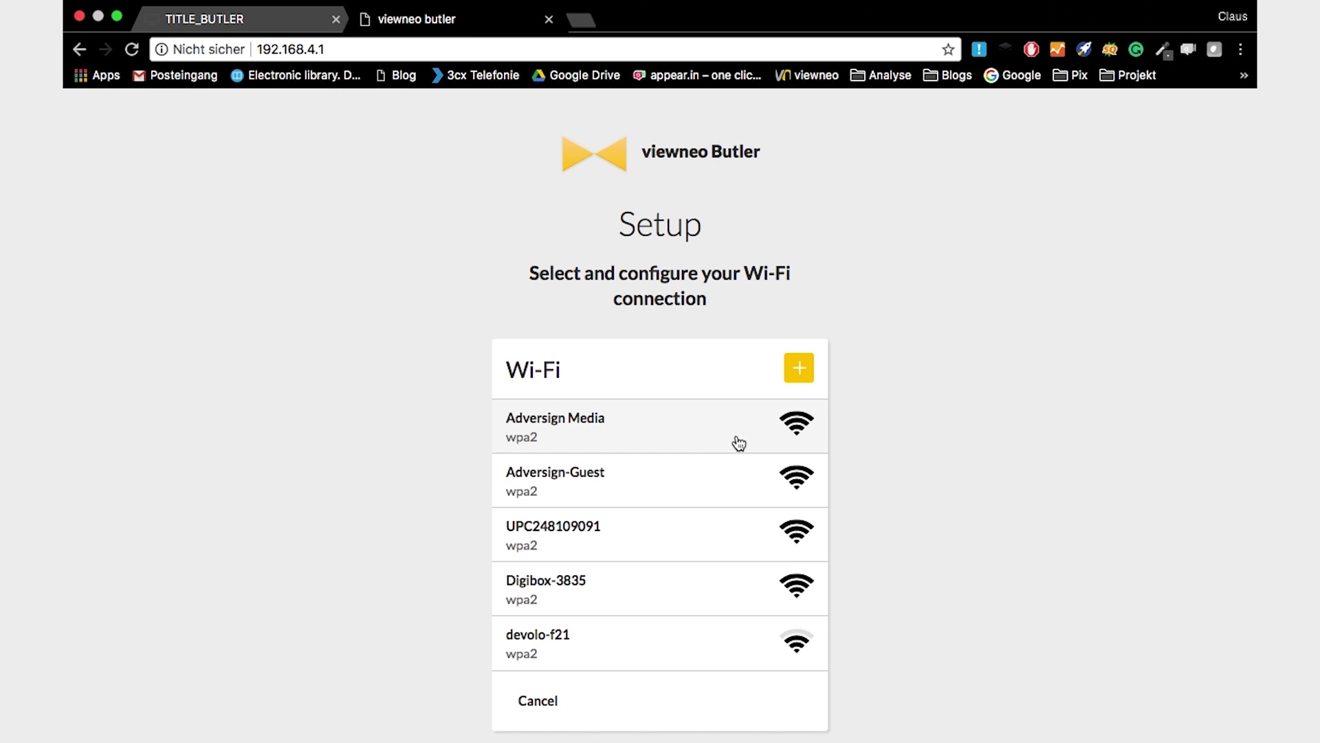
{"action": "left_click", "coordinate": [623, 479]}
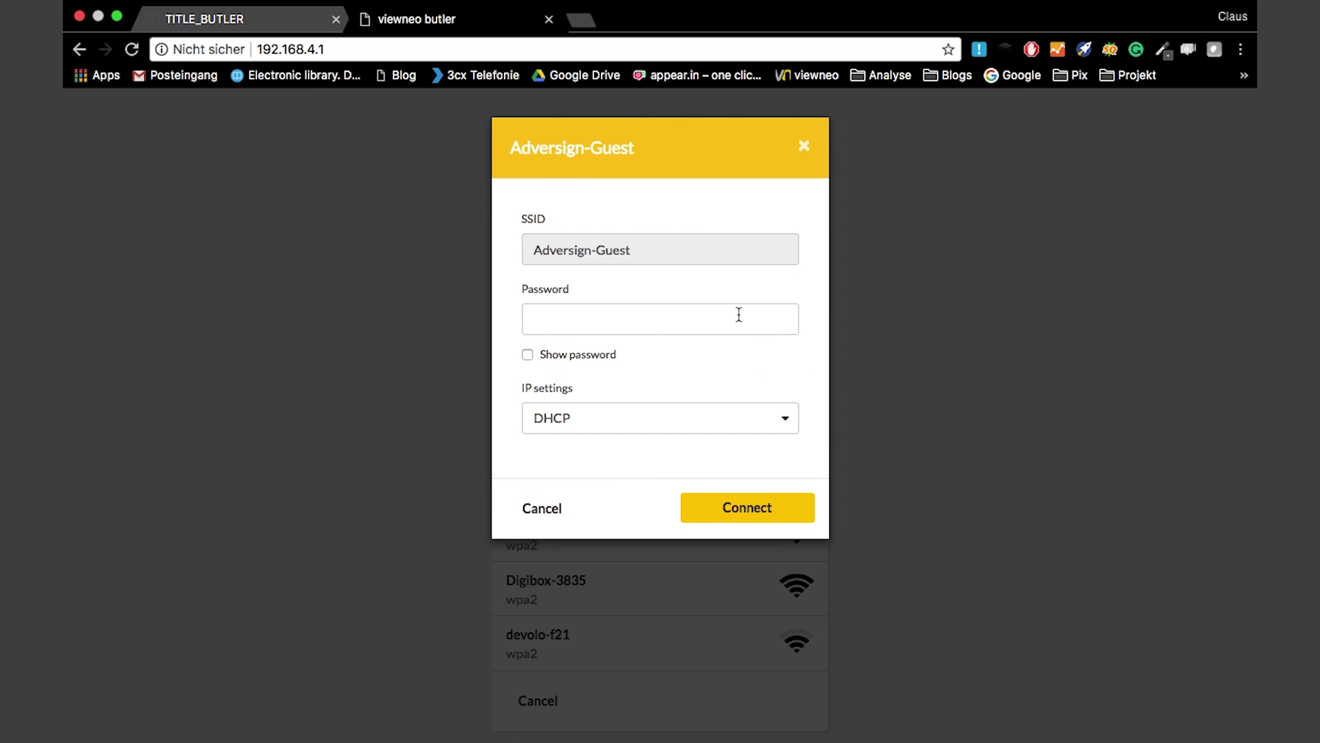
{"action": "left_click", "coordinate": [661, 318]}
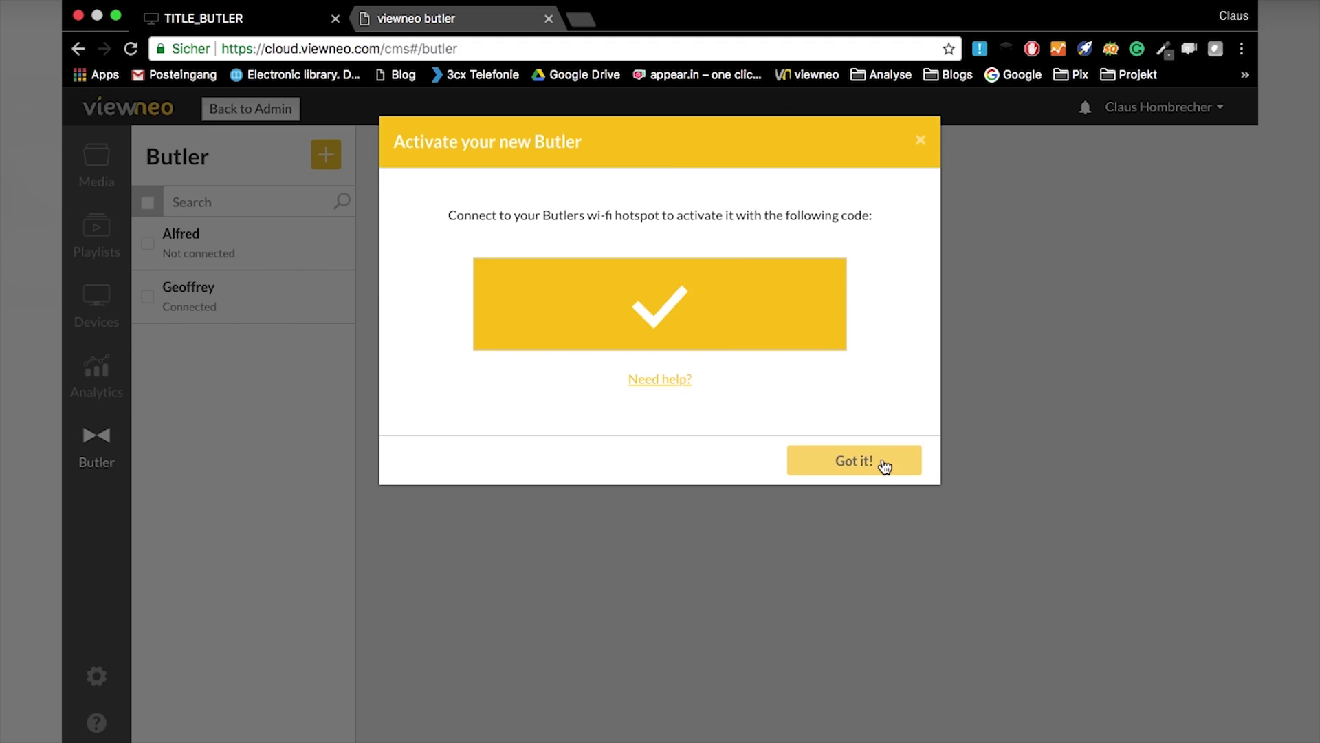
{"action": "left_click", "coordinate": [880, 462]}
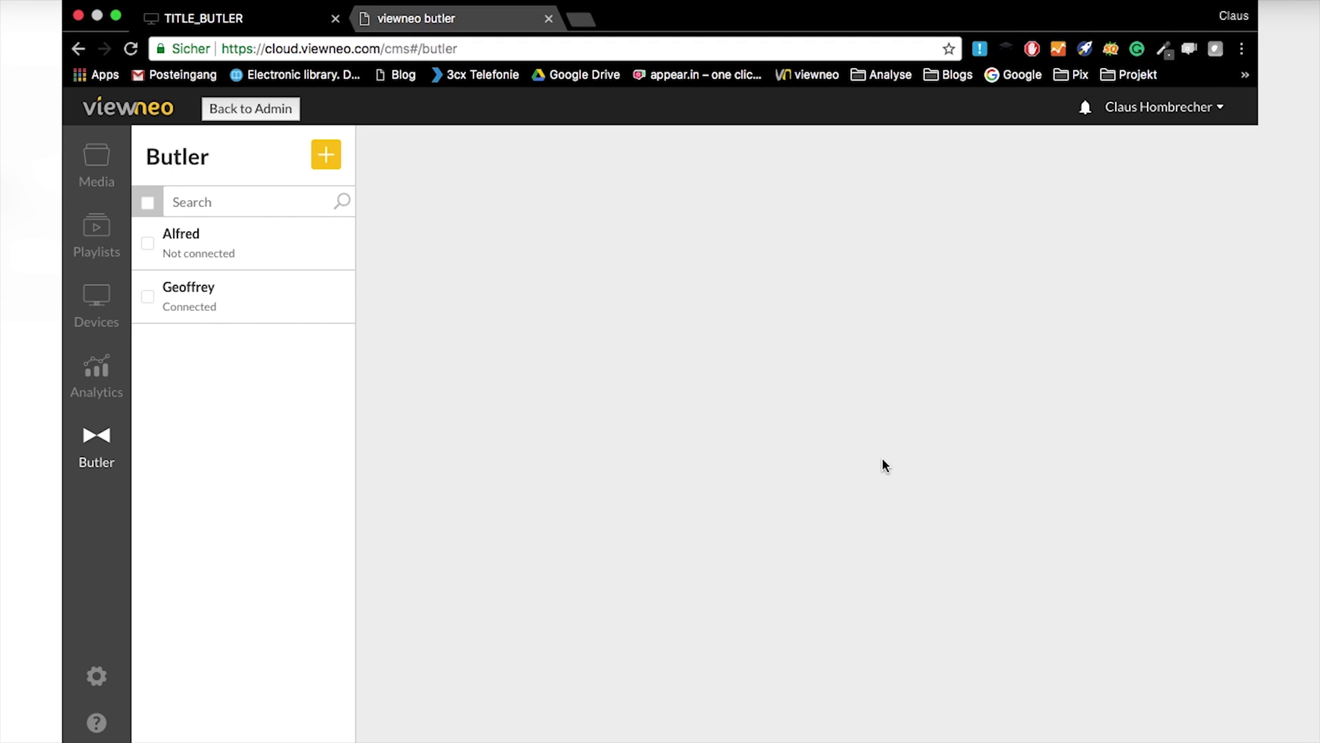
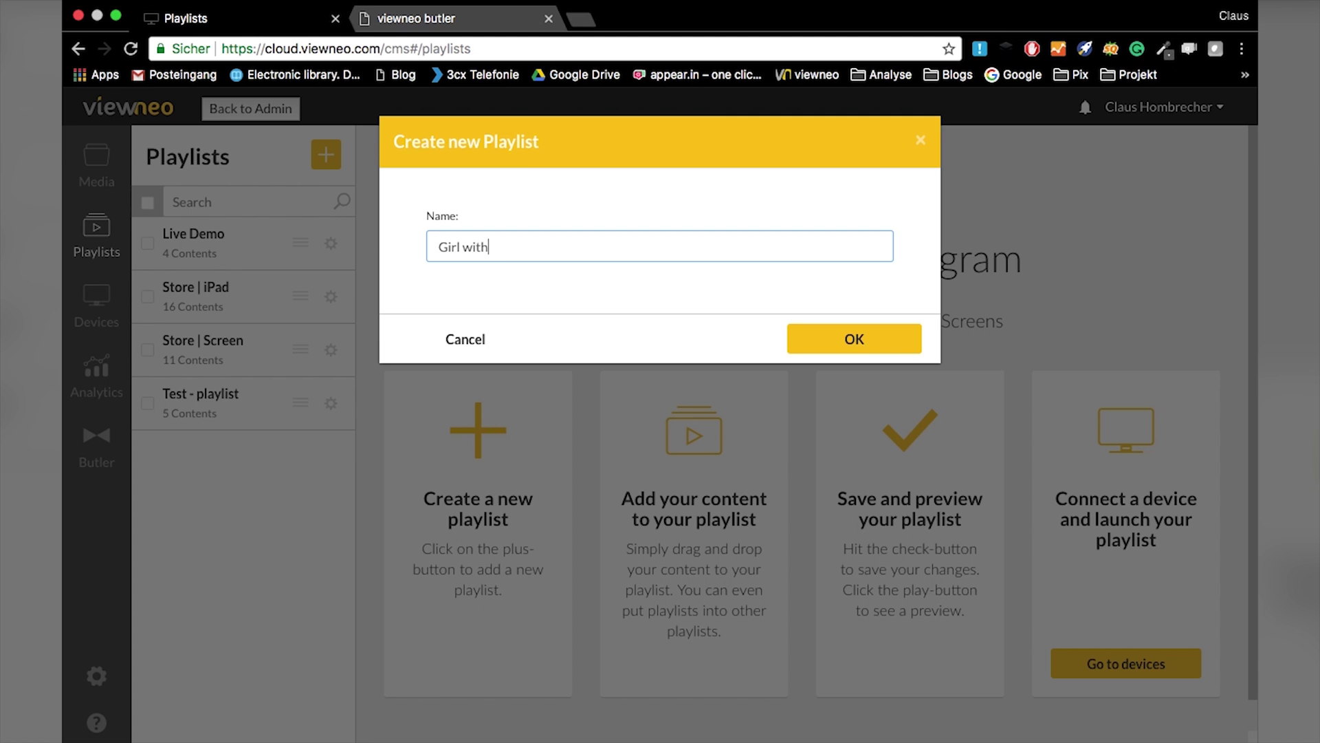
Step: Create the new playlist with the name "Girl with hair"
{"action": "type", "text": "hair"}
{"action": "key", "text": "BackSpace"}
{"action": "key", "text": "BackSpace"}
{"action": "type", "text": "ir"}
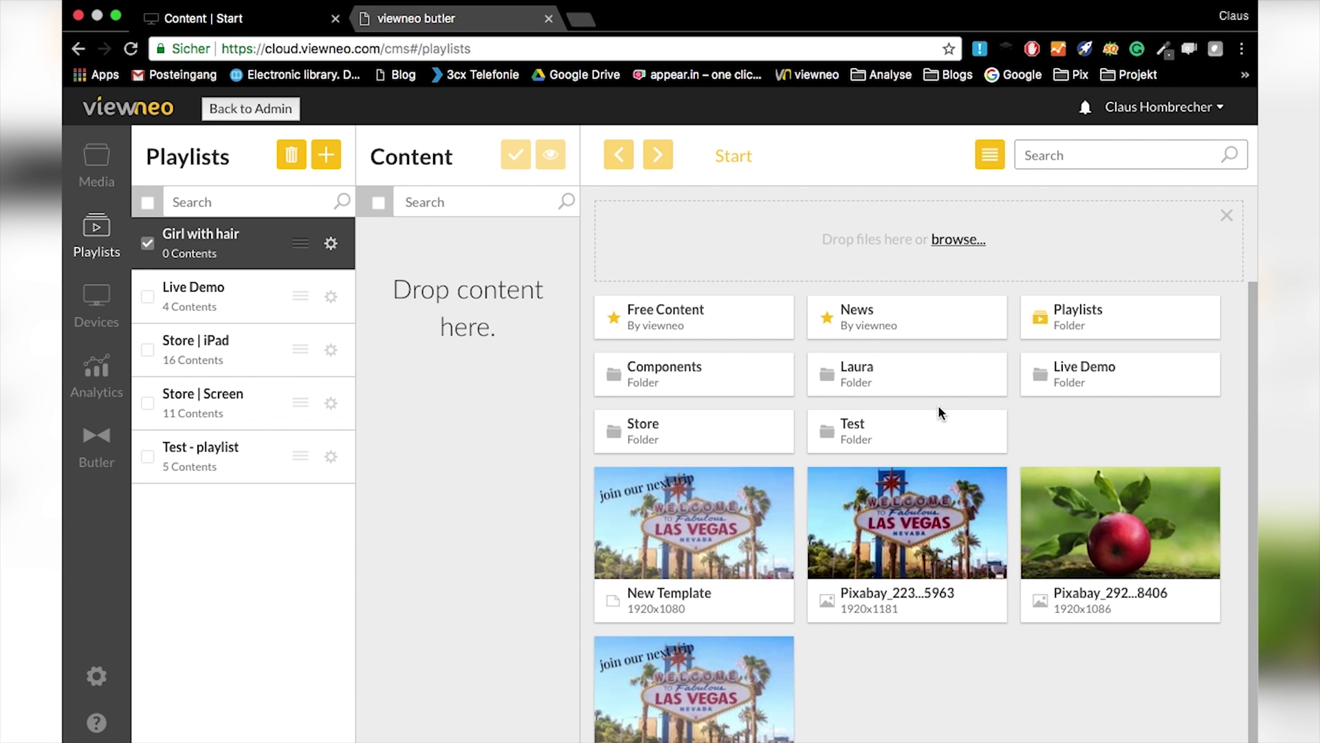
Step: Add the videos Laura 1 to Laura 4 from the Laura folder to the Girl with hair playlist and save it
{"action": "left_click", "coordinate": [951, 390]}
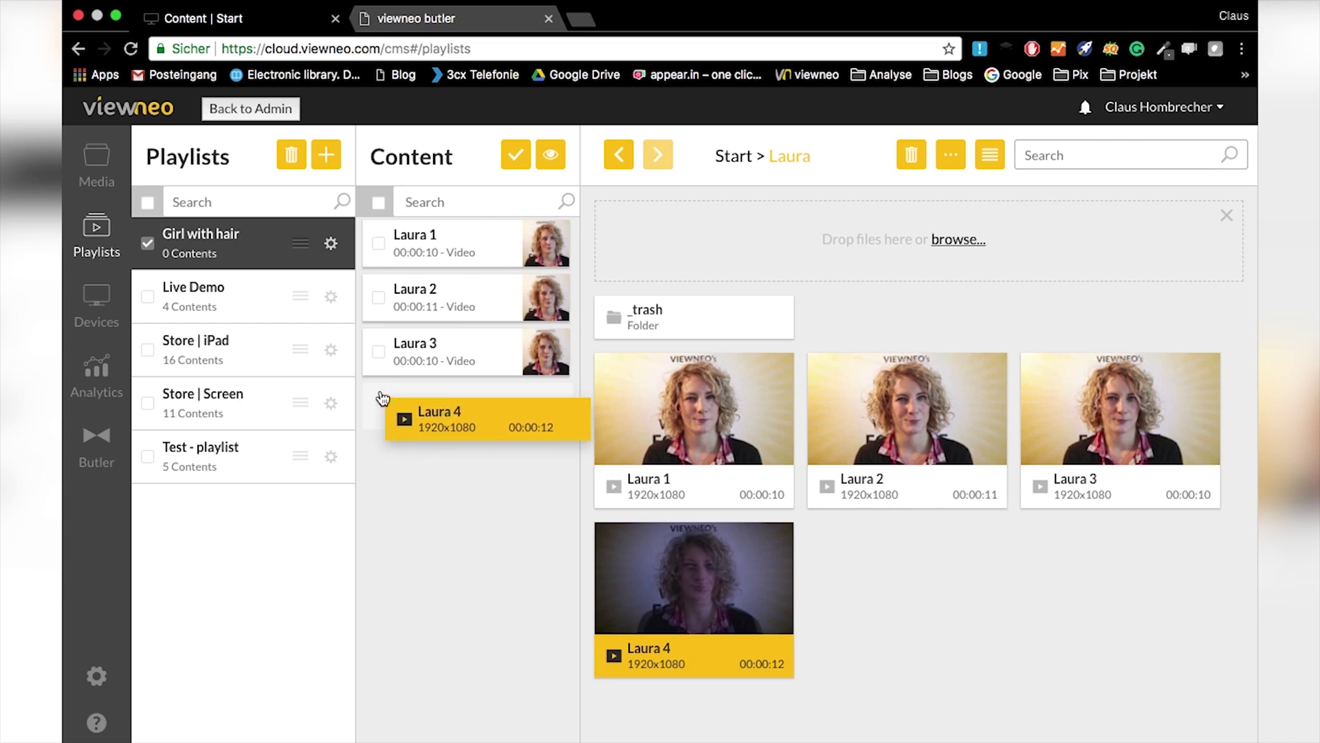
{"action": "left_click_drag", "start_coordinate": [377, 394], "coordinate": [383, 398]}
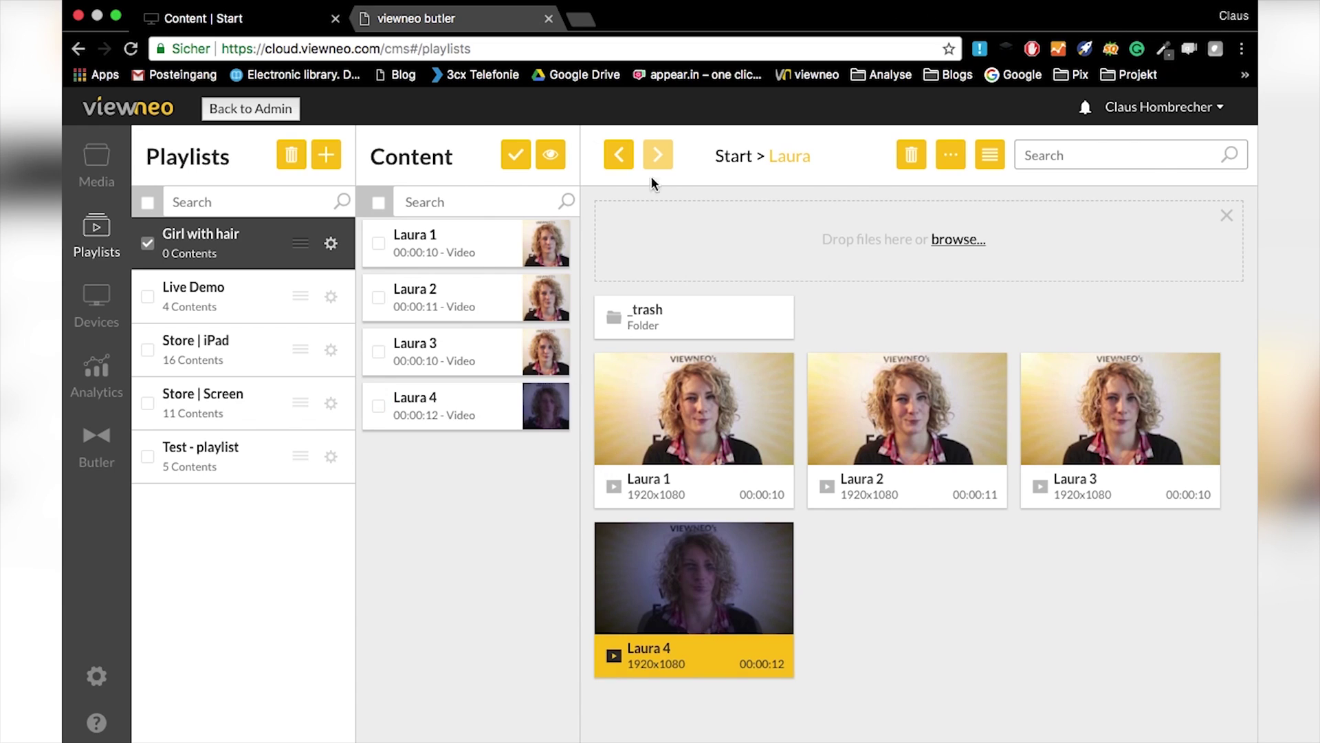
{"action": "left_click", "coordinate": [522, 153]}
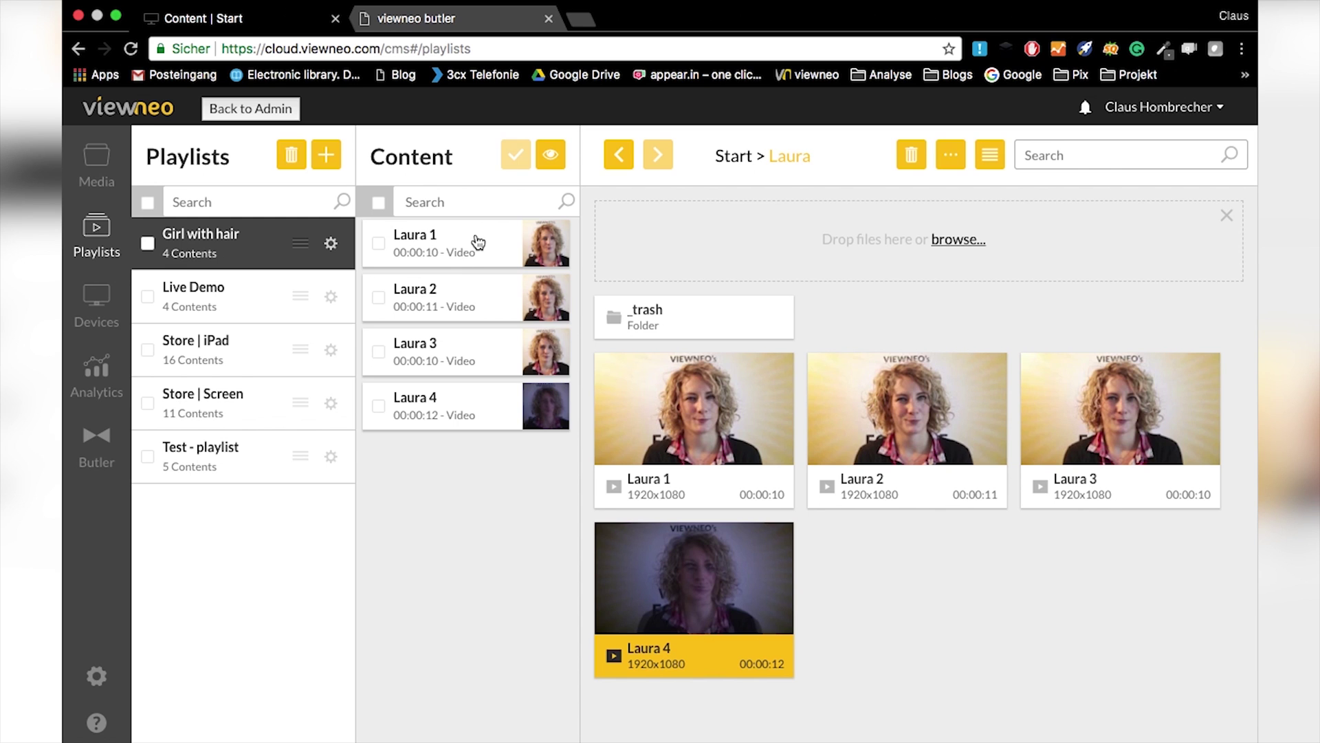
Step: Start a new event for the Laura 1 playlist item with Content start as its trigger
{"action": "left_click", "coordinate": [478, 243]}
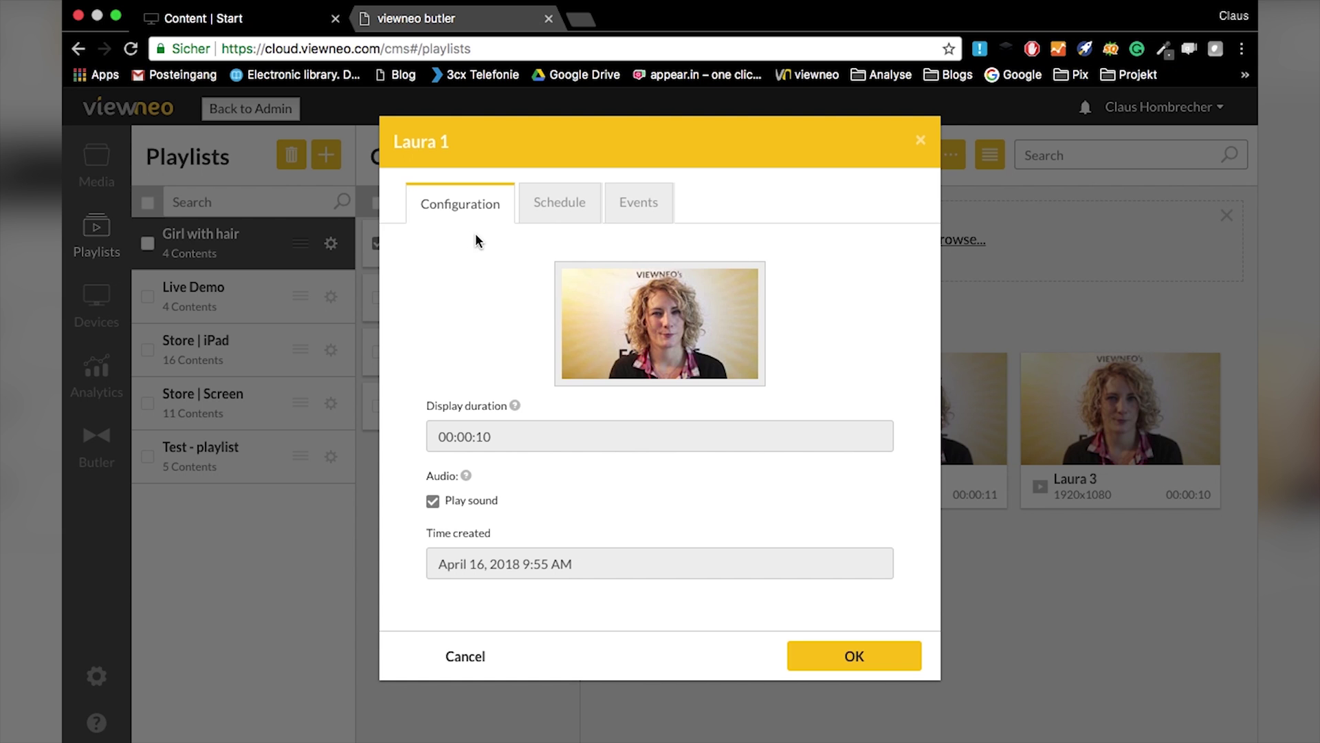
{"action": "left_click", "coordinate": [654, 201]}
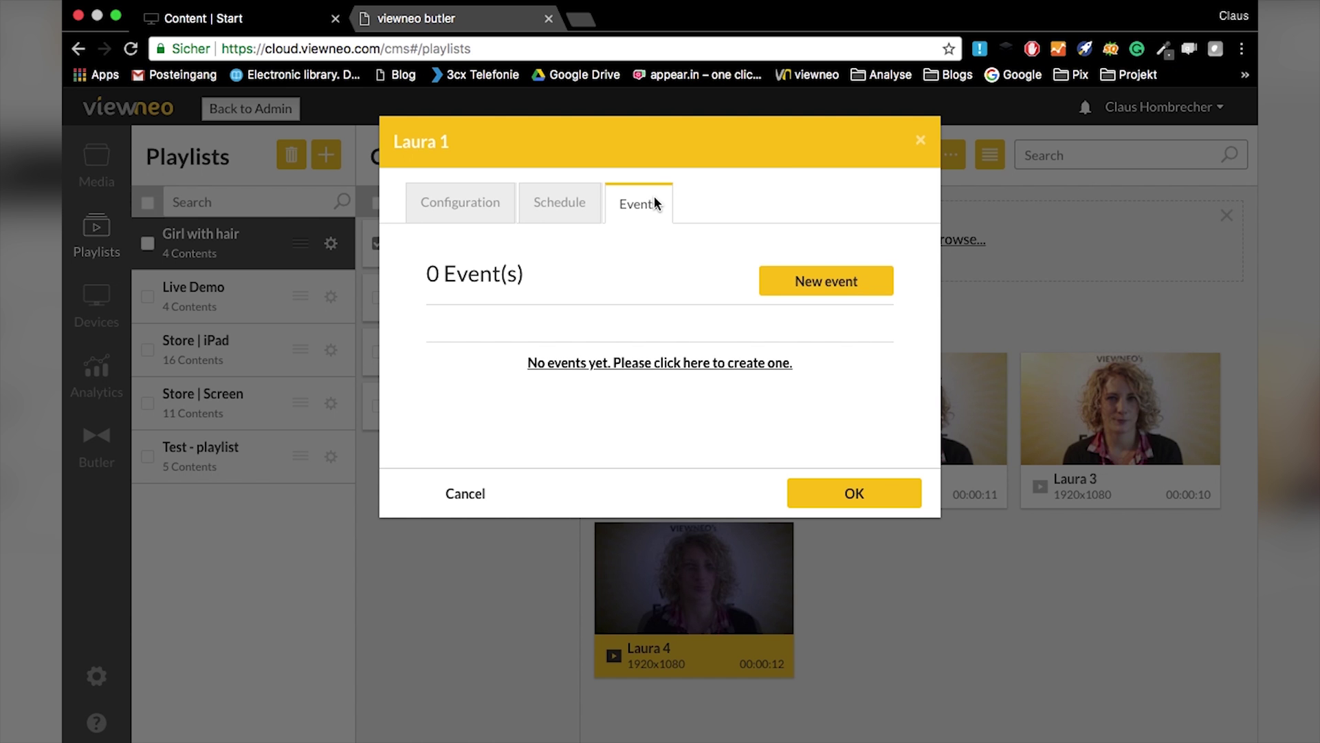
{"action": "left_click", "coordinate": [852, 282]}
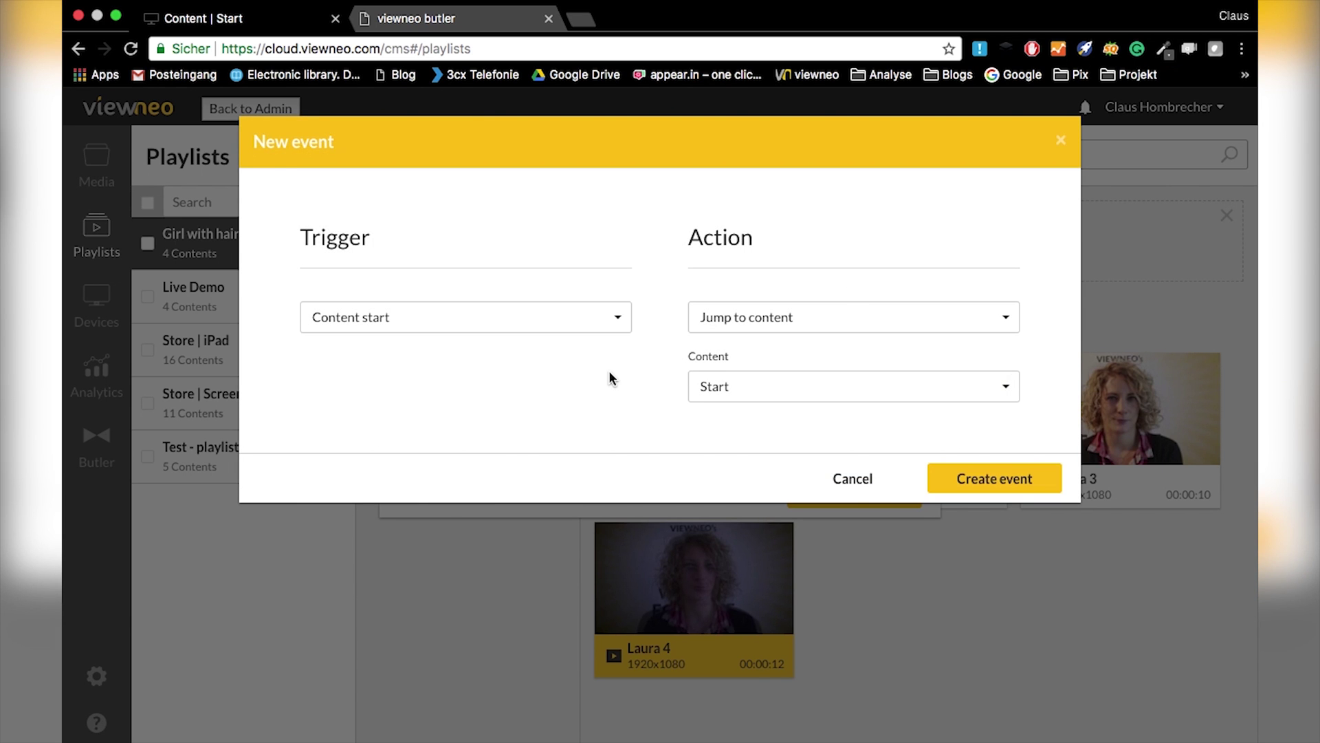
{"action": "left_click", "coordinate": [619, 320]}
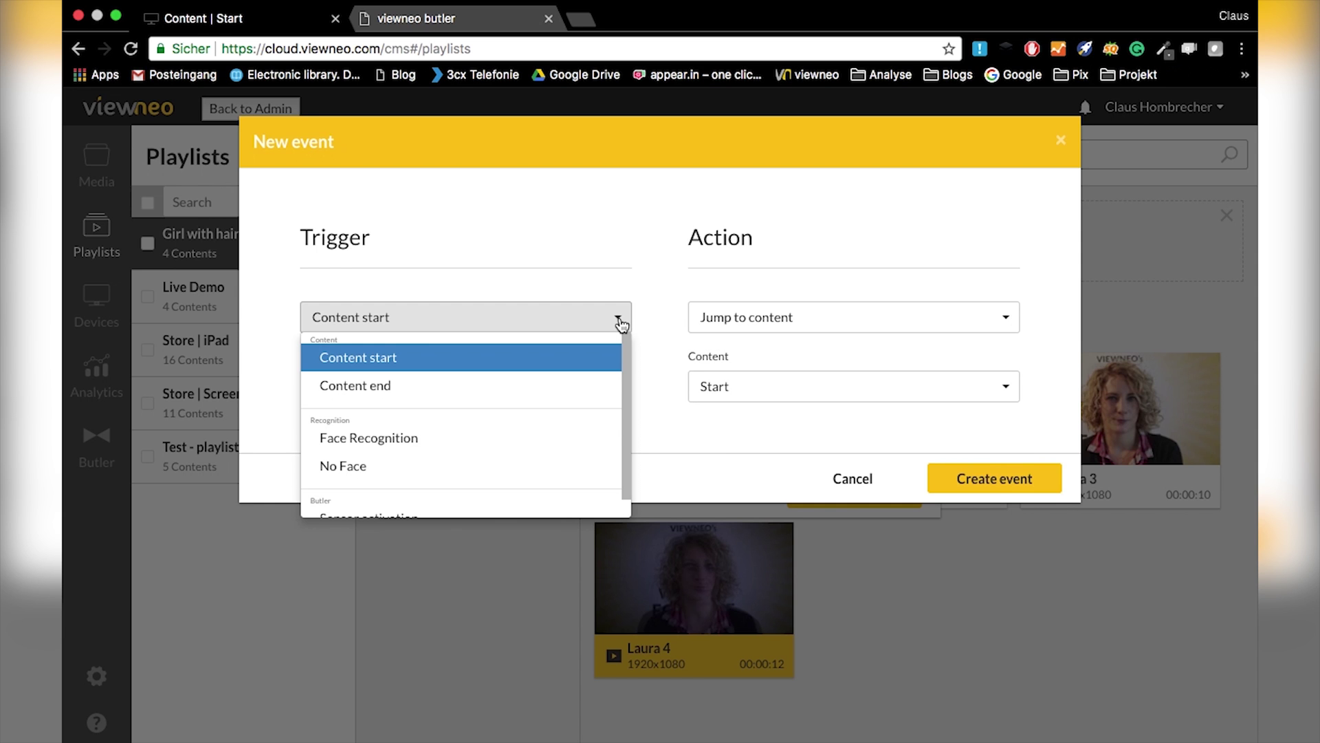
{"action": "left_click", "coordinate": [533, 246]}
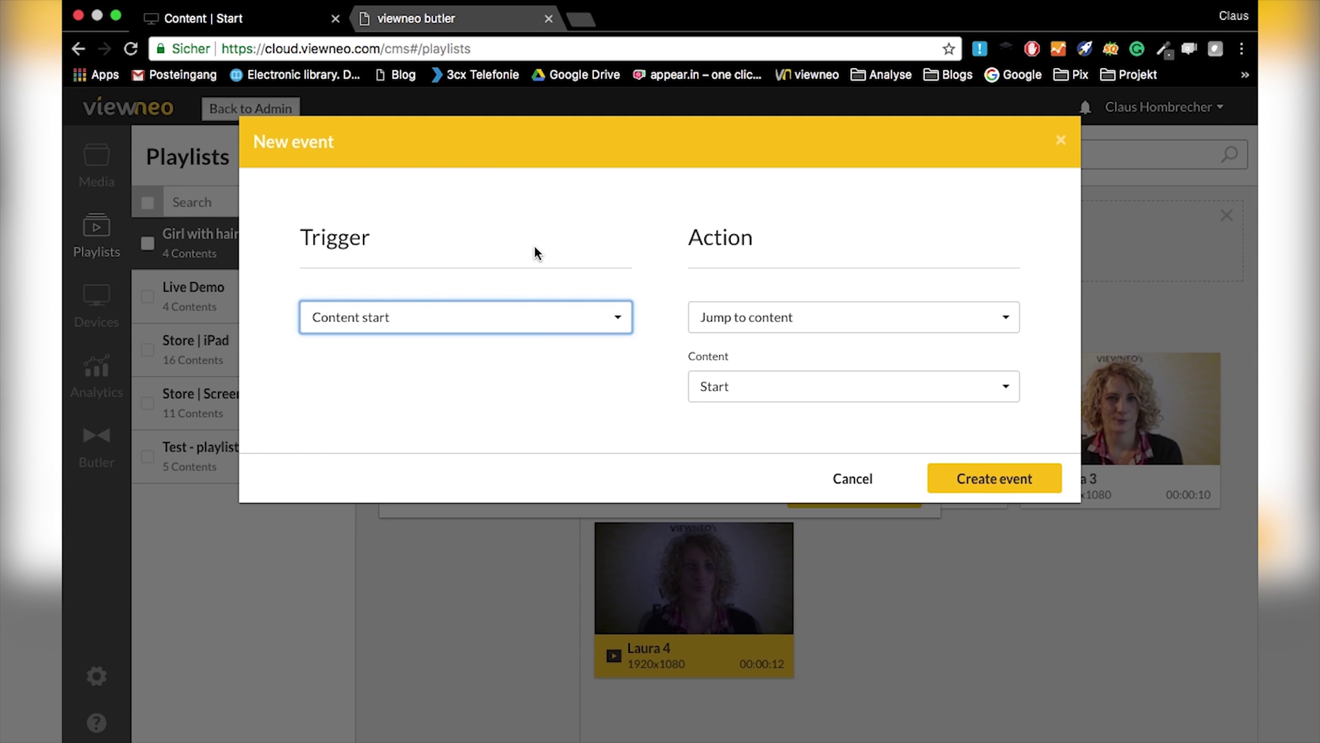
{"action": "left_click", "coordinate": [566, 331]}
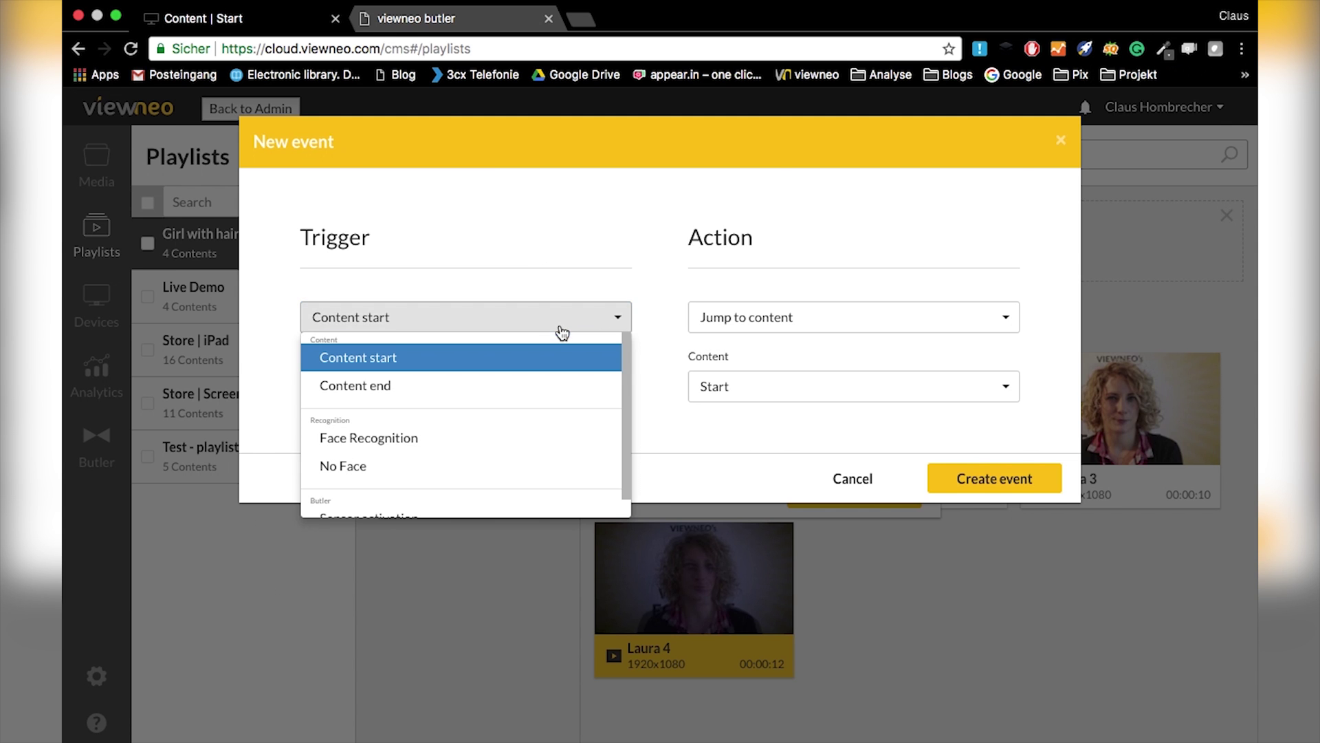
{"action": "left_click", "coordinate": [374, 358]}
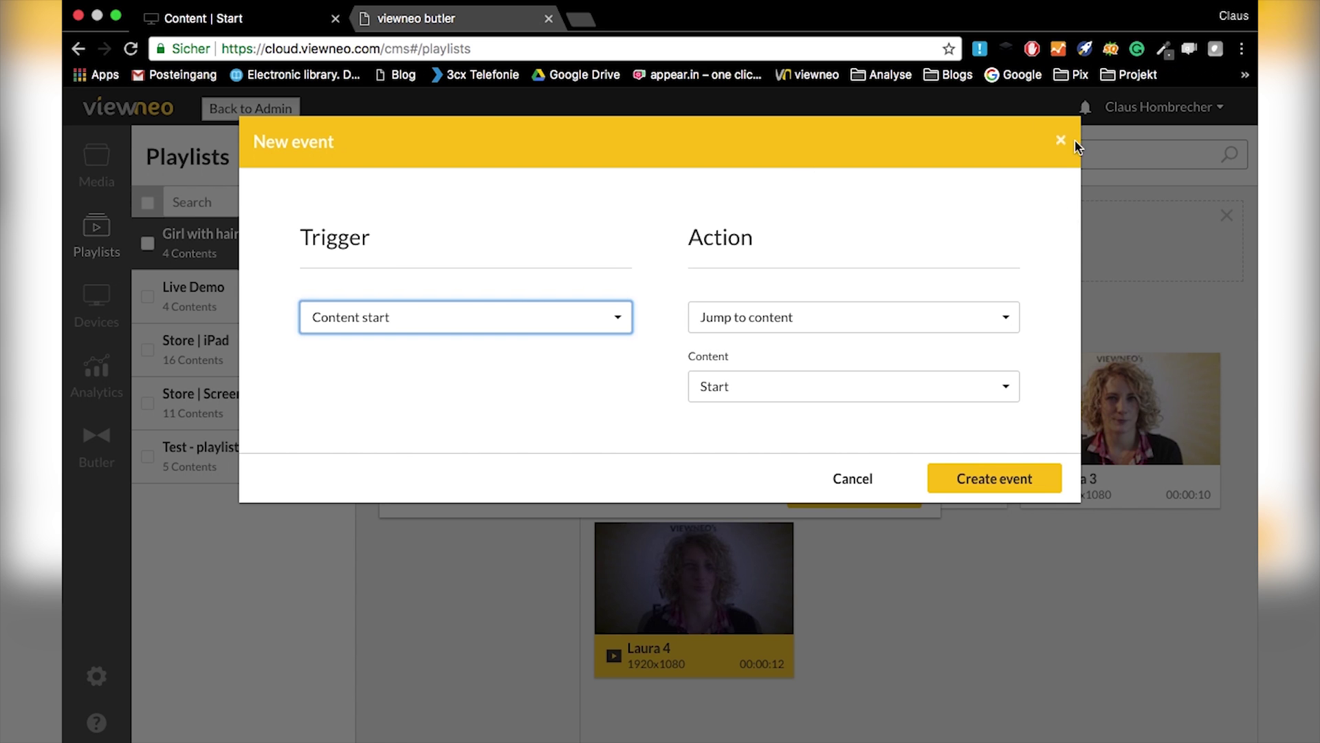
Step: Set the event's action to Control butler device and choose Geoffrey's Lamp1 as the device
{"action": "left_click", "coordinate": [853, 317]}
{"action": "left_click", "coordinate": [860, 336]}
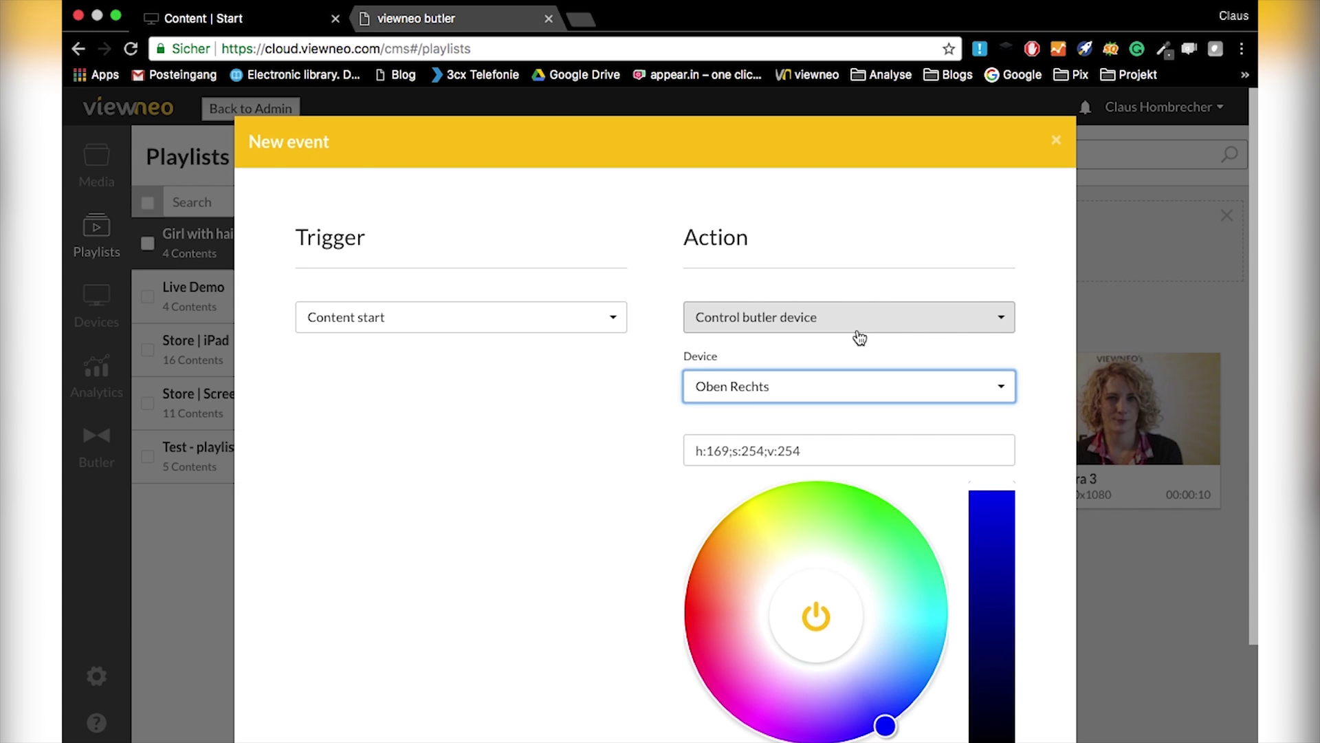
{"action": "left_click", "coordinate": [803, 321]}
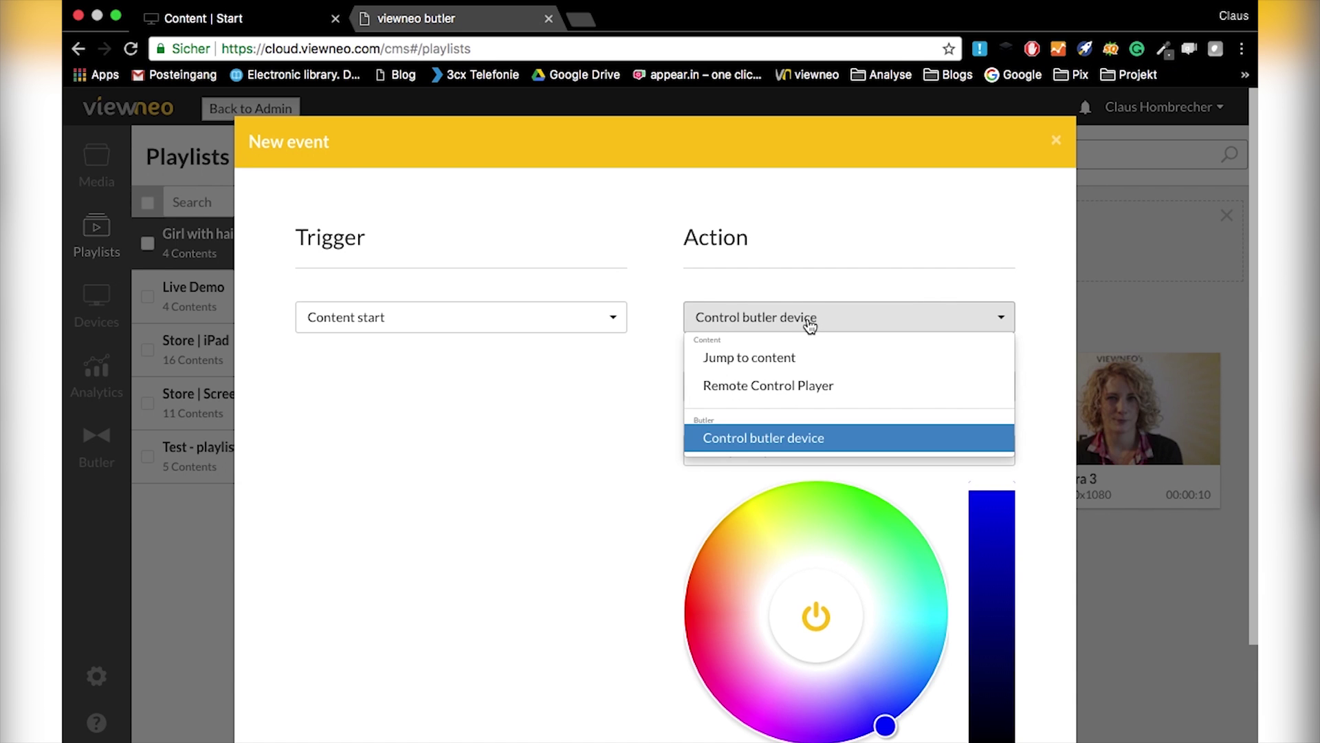
{"action": "left_click", "coordinate": [798, 446]}
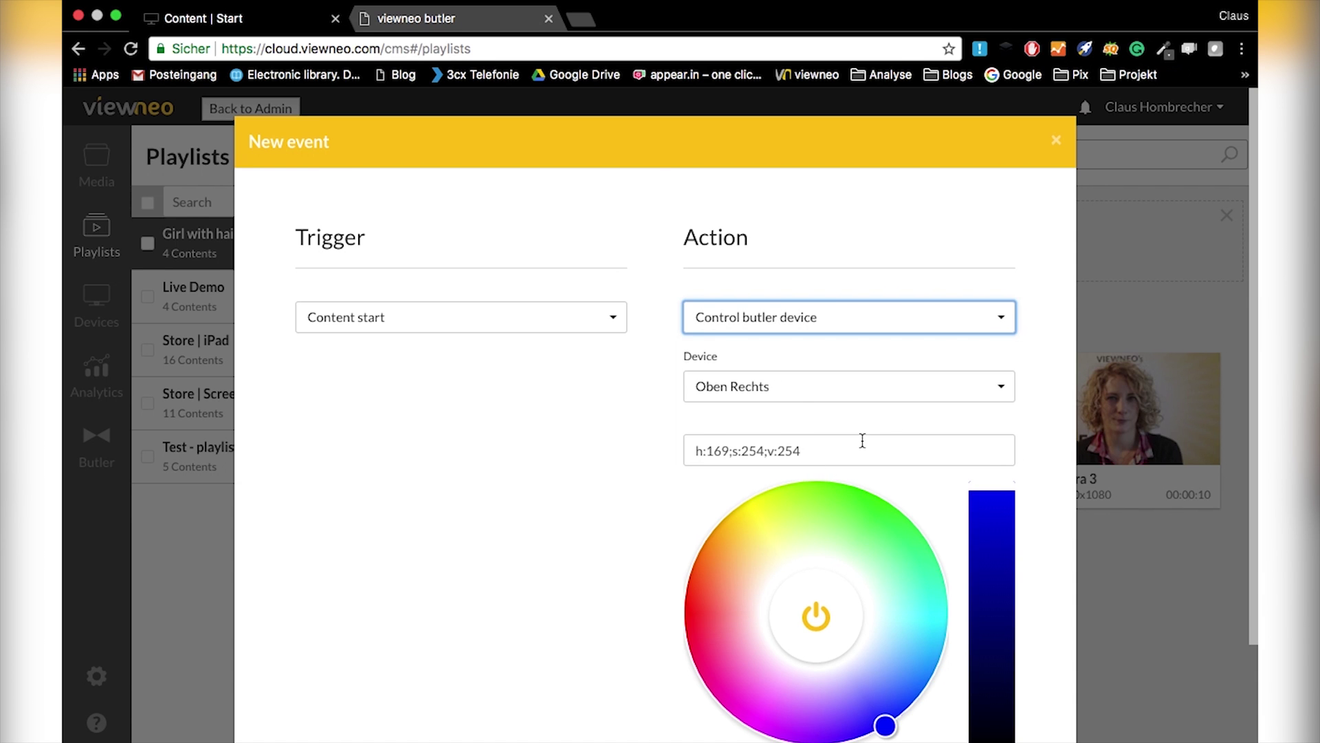
{"action": "left_click", "coordinate": [877, 385]}
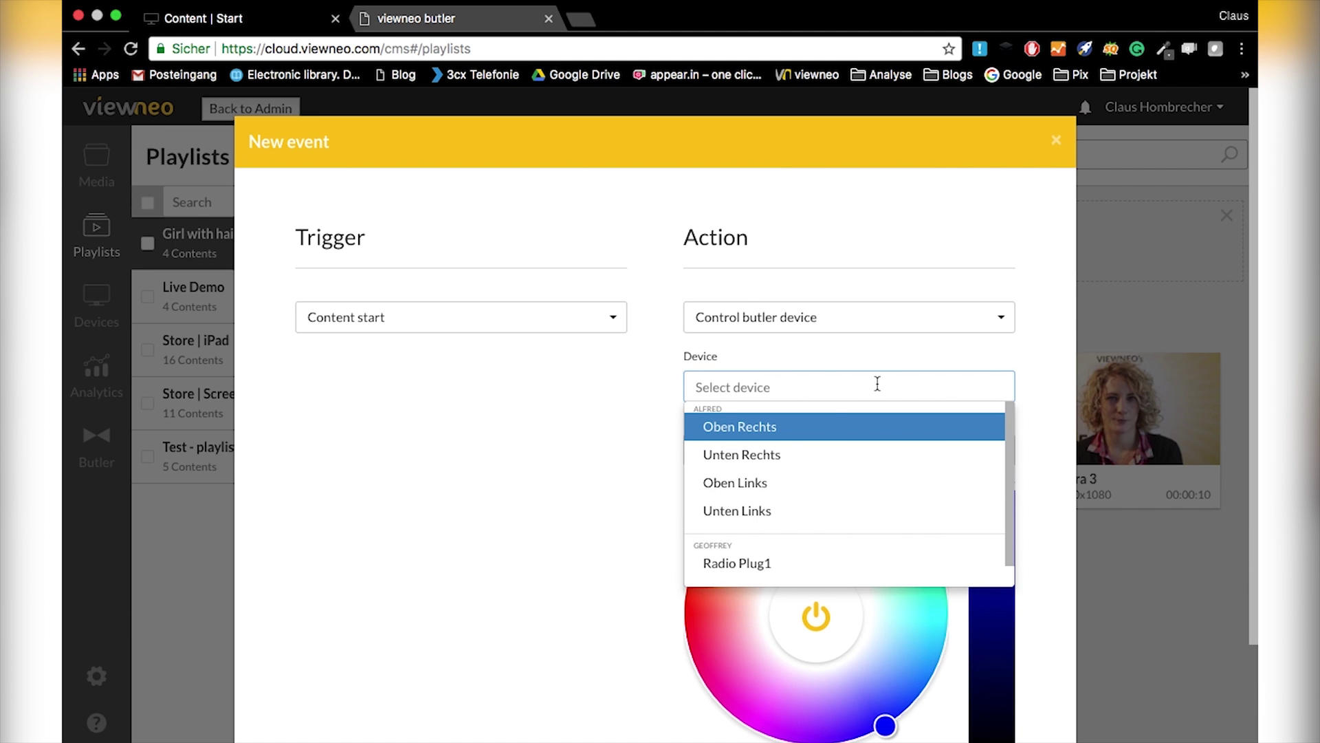
{"action": "scroll", "coordinate": [840, 540], "scroll_direction": "down", "scroll_amount": 1}
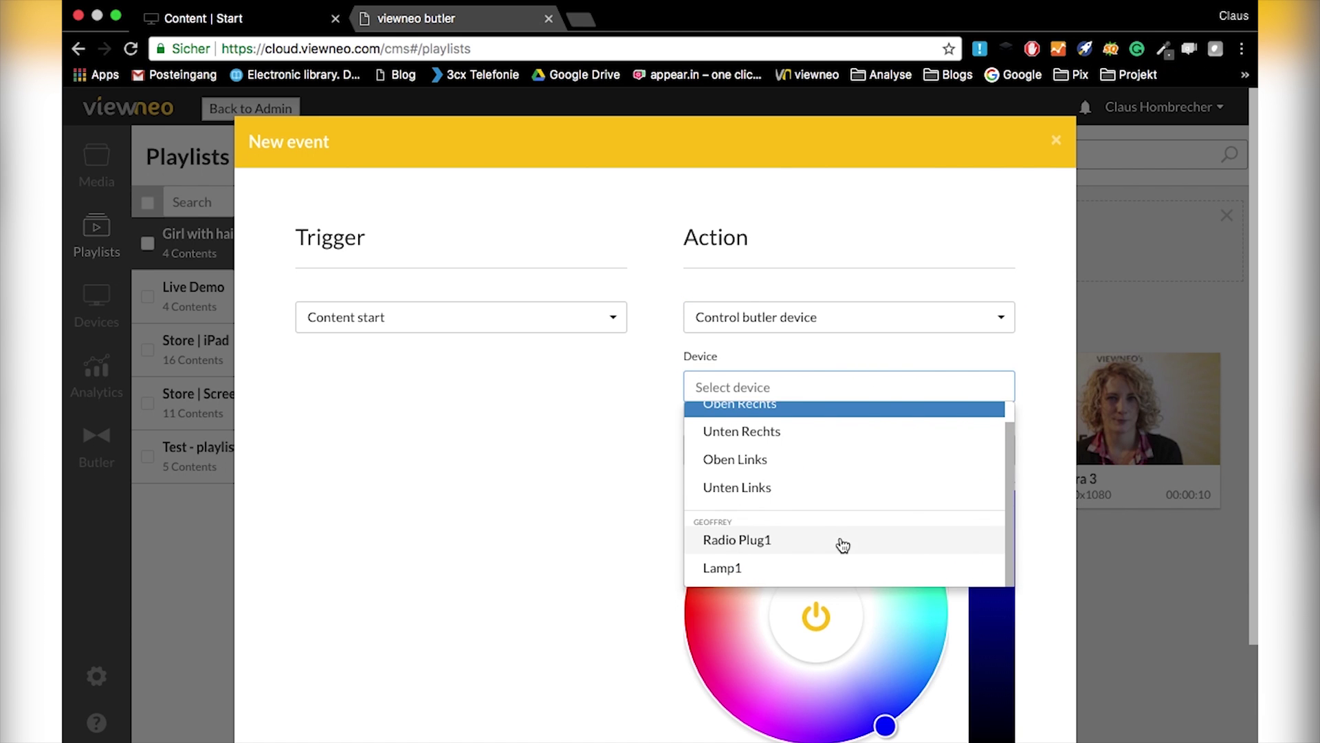
{"action": "left_click", "coordinate": [756, 568]}
Step: Set the lamp colour to a dimmed yellow (h:44;s:249;v:172), create the event and save Laura 1's settings
{"action": "scroll", "coordinate": [613, 555], "scroll_direction": "down", "scroll_amount": 3}
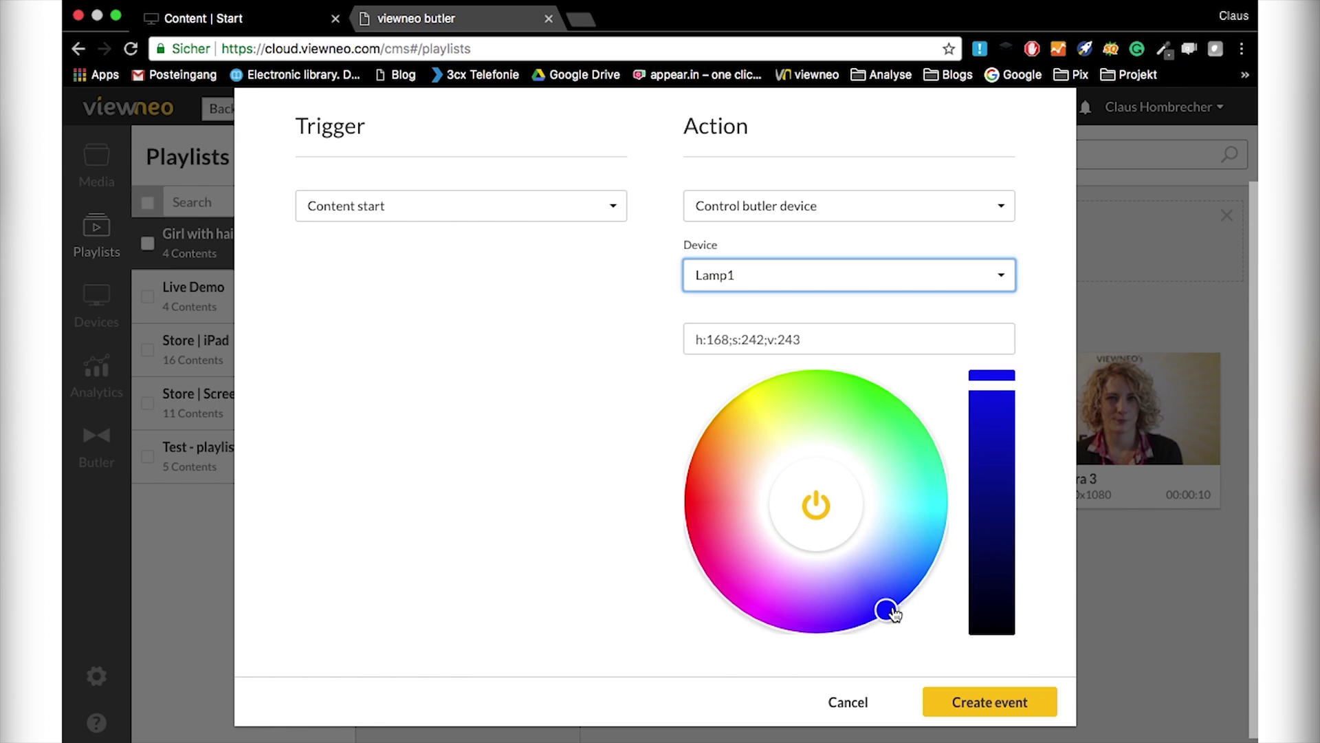
{"action": "left_click_drag", "start_coordinate": [894, 612], "coordinate": [890, 447]}
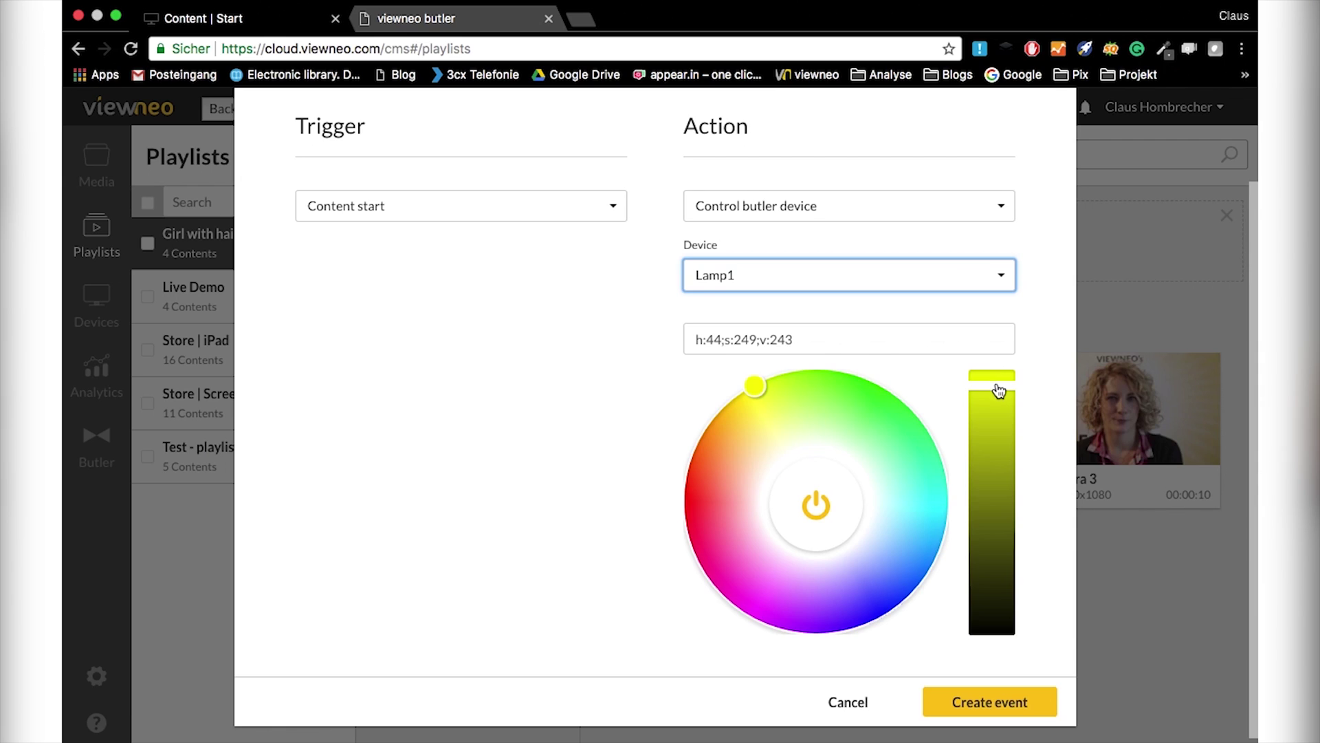
{"action": "left_click_drag", "start_coordinate": [999, 389], "coordinate": [1000, 459]}
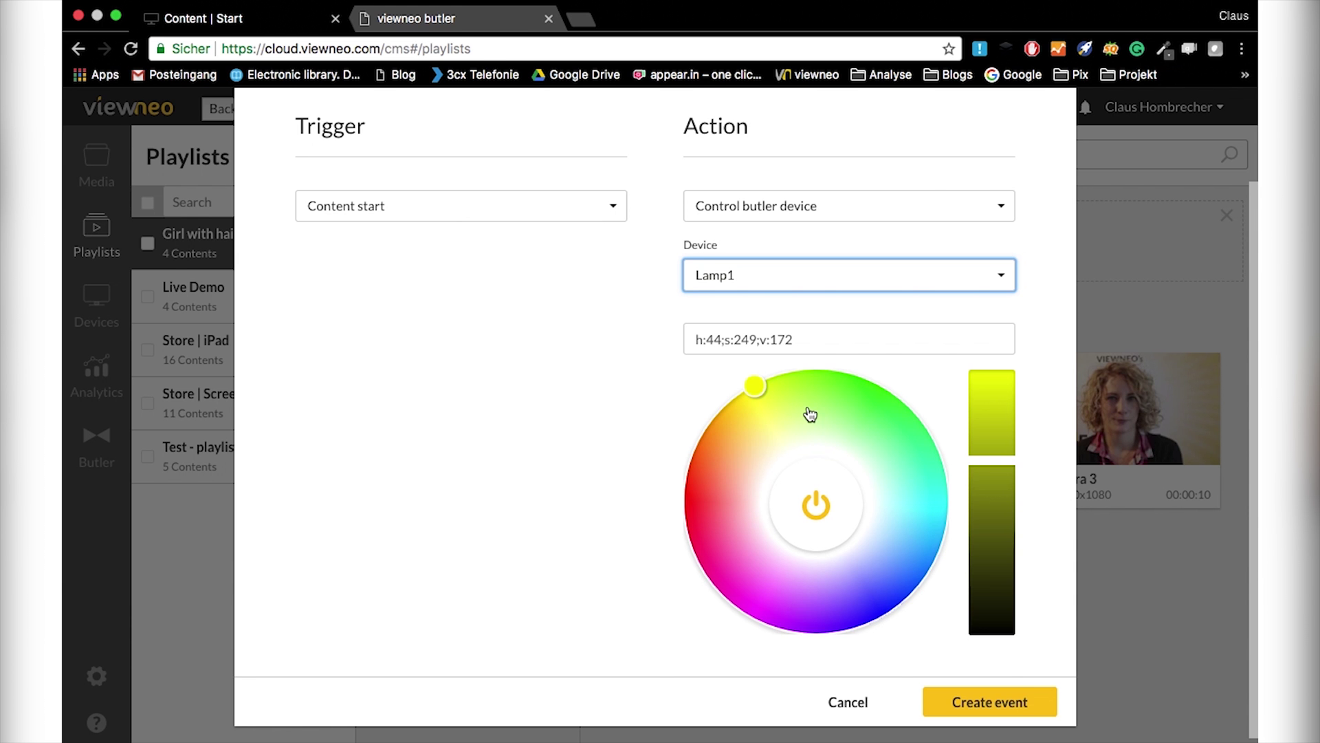
{"action": "left_click", "coordinate": [989, 701]}
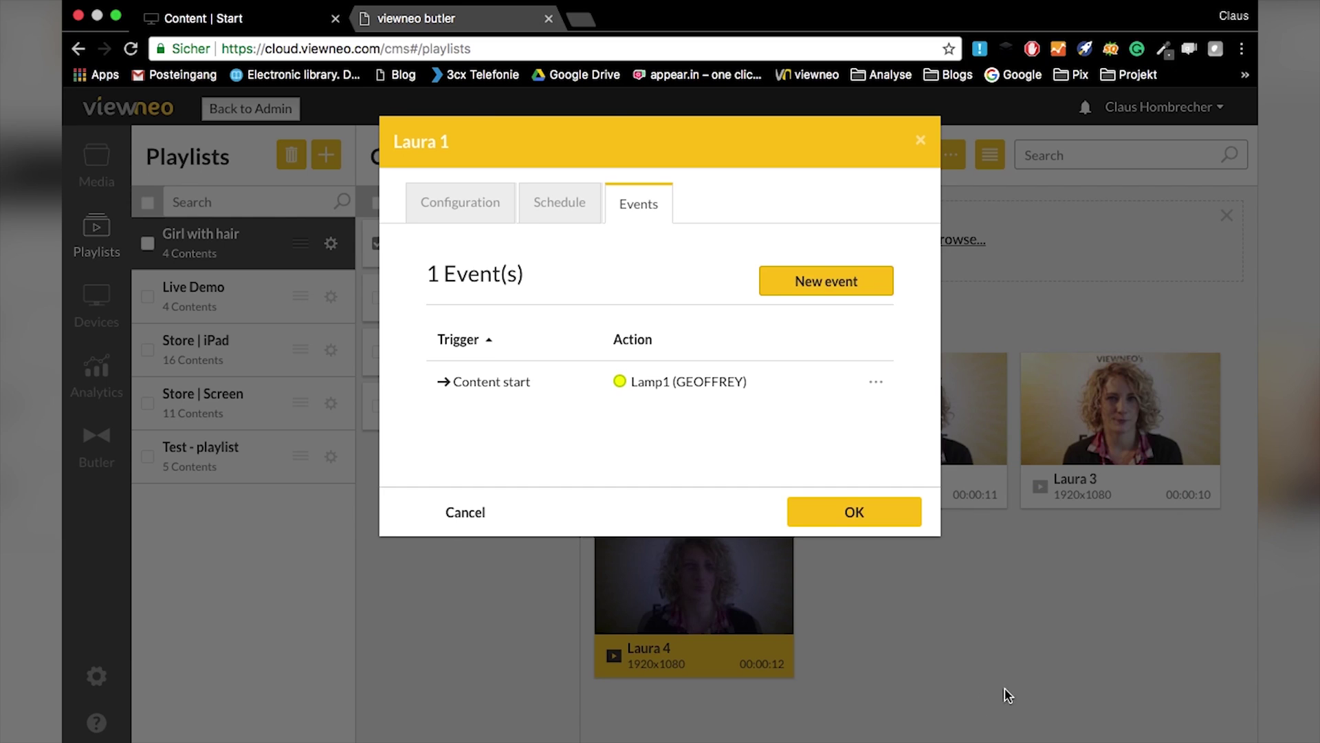
{"action": "left_click", "coordinate": [848, 515]}
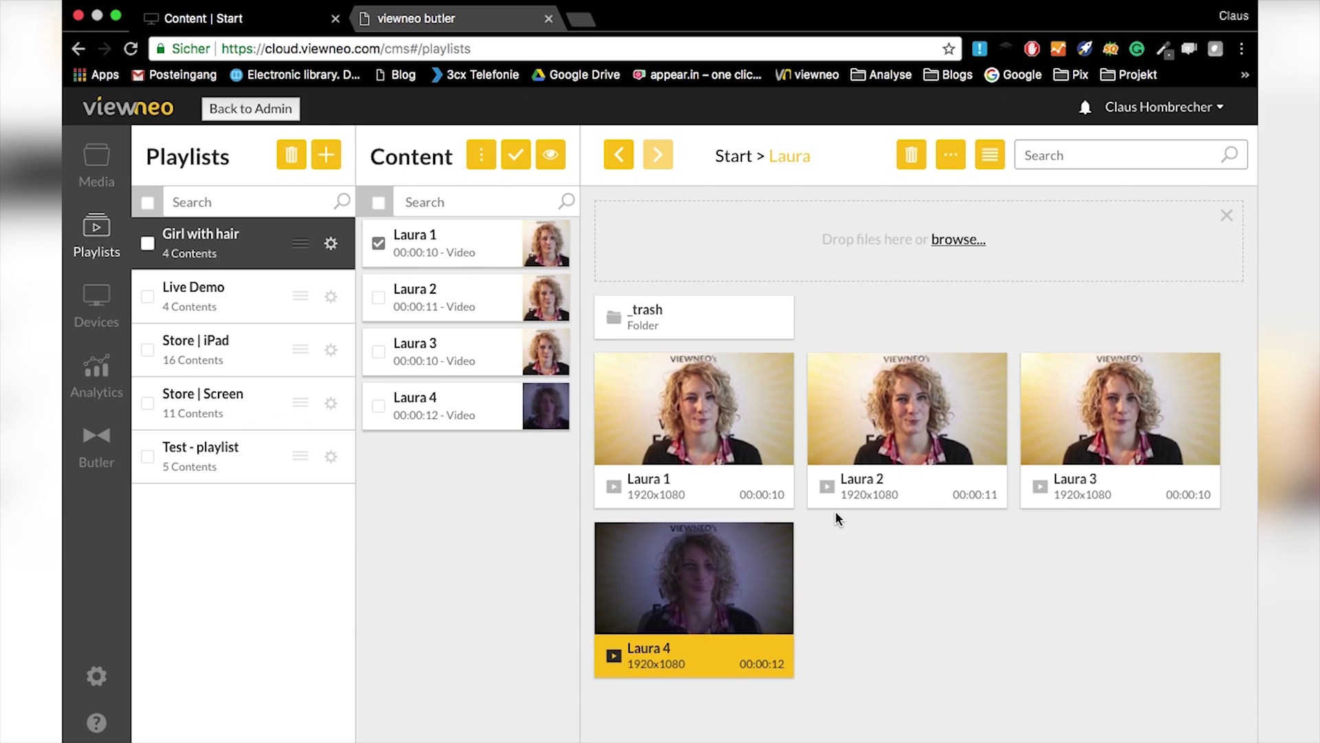
Step: Start a new event for the Laura 2 playlist item
{"action": "left_click", "coordinate": [466, 302]}
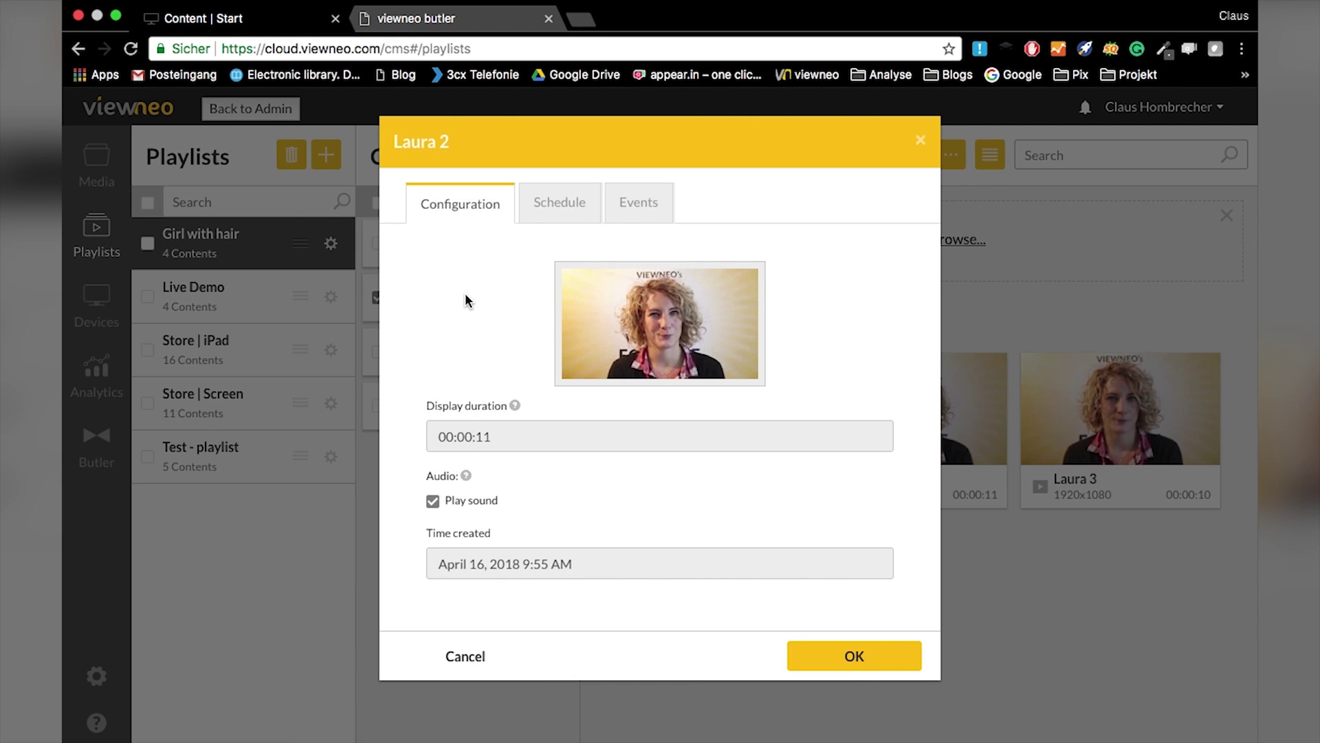
{"action": "left_click", "coordinate": [653, 201]}
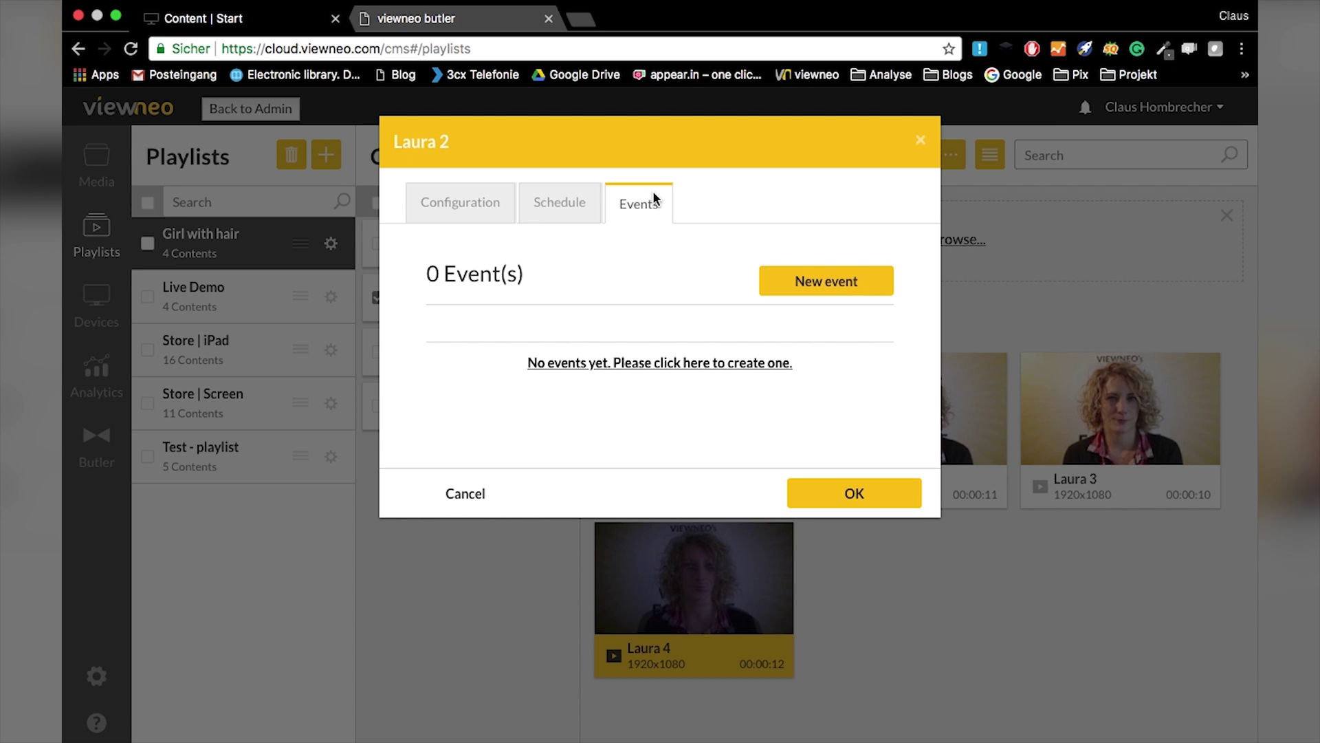
{"action": "left_click", "coordinate": [833, 294]}
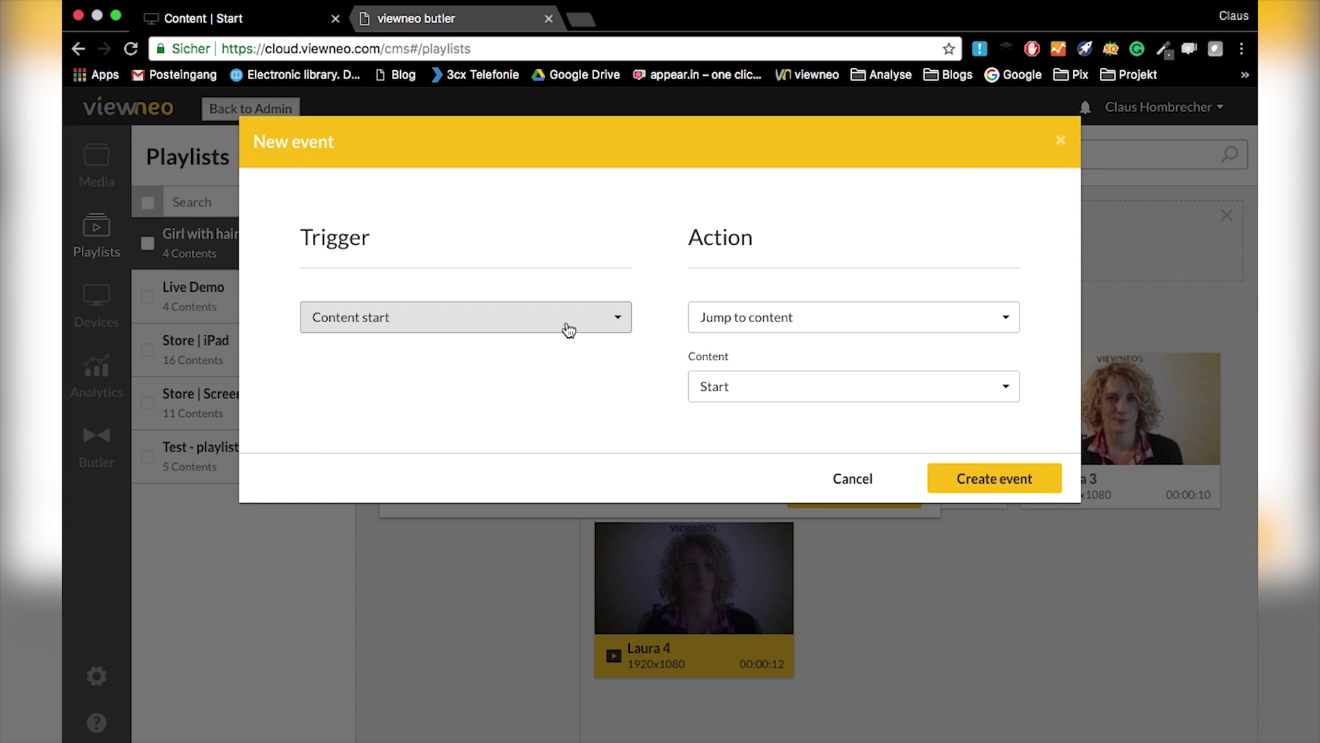
Step: Set the Laura 2 event's action to Control butler device and choose Geoffrey's Radio Plug1 as the device
{"action": "left_click", "coordinate": [973, 330]}
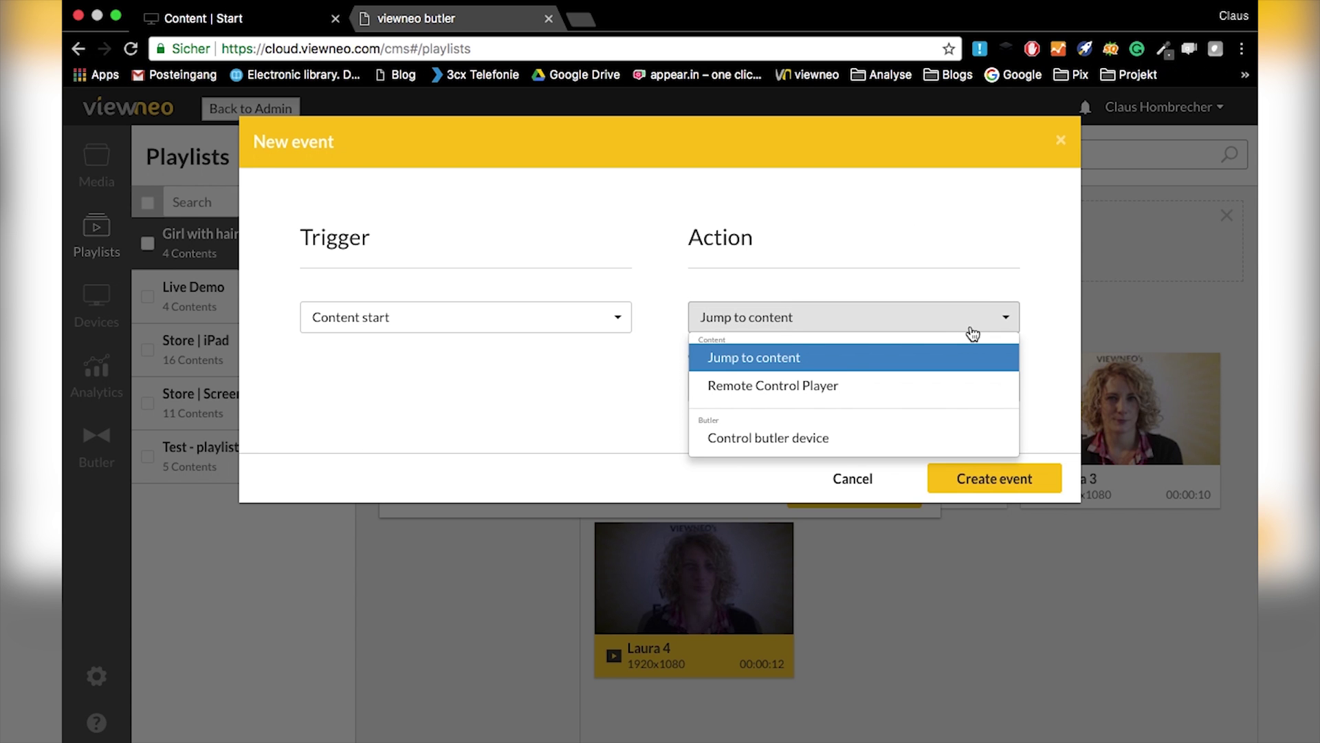
{"action": "left_click", "coordinate": [807, 440]}
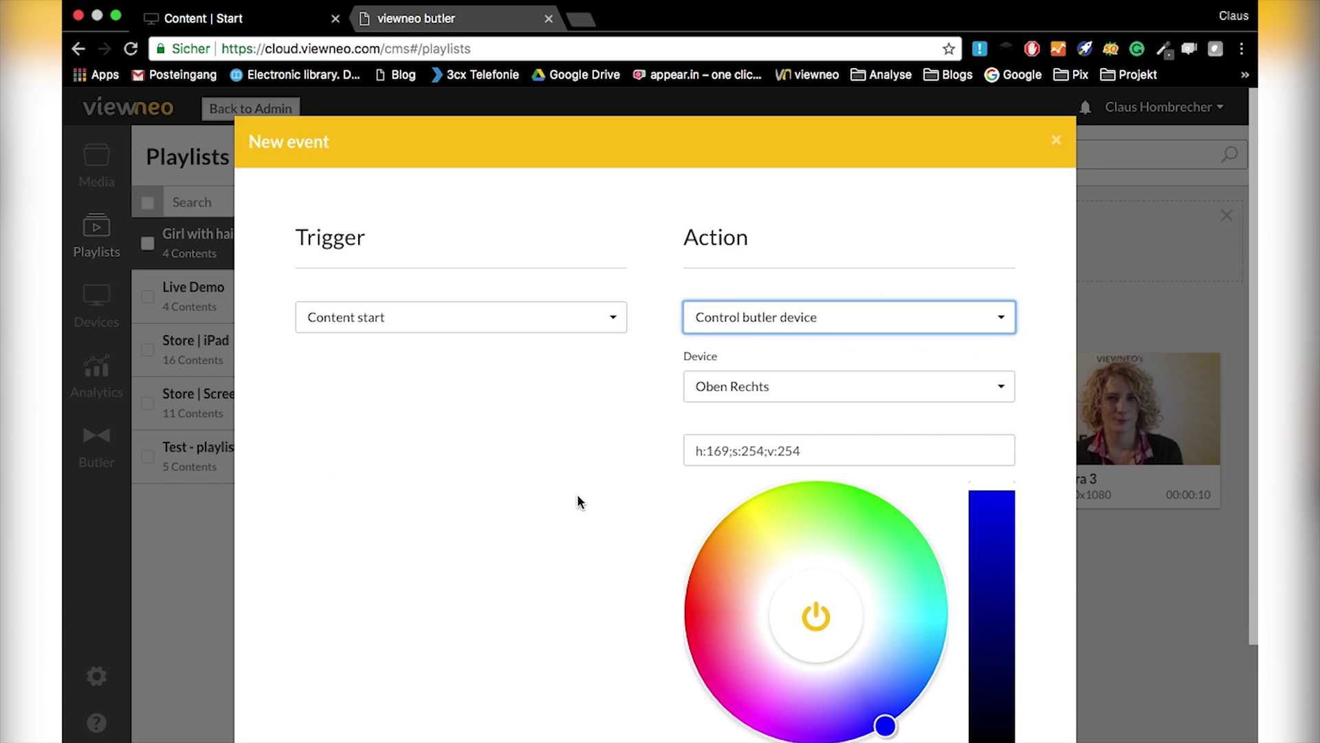
{"action": "scroll", "coordinate": [578, 500], "scroll_direction": "down", "scroll_amount": 3}
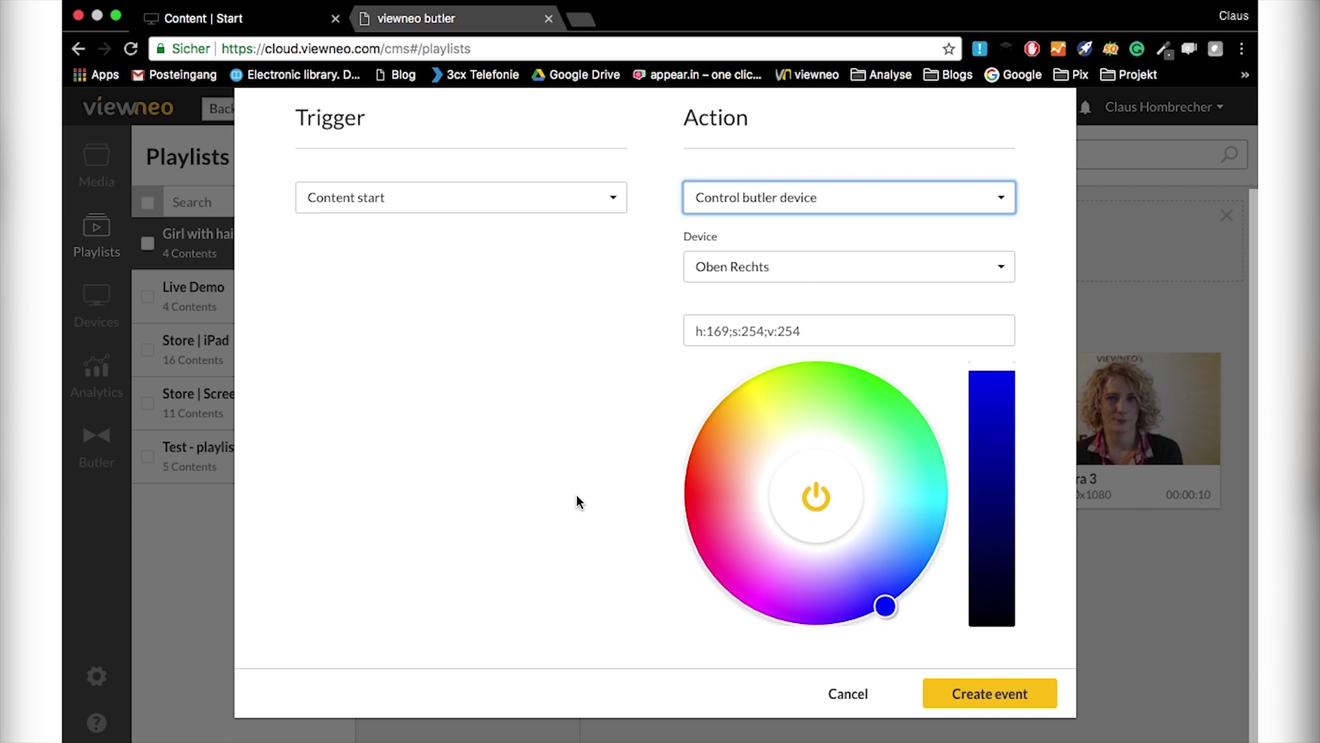
{"action": "left_click", "coordinate": [892, 265]}
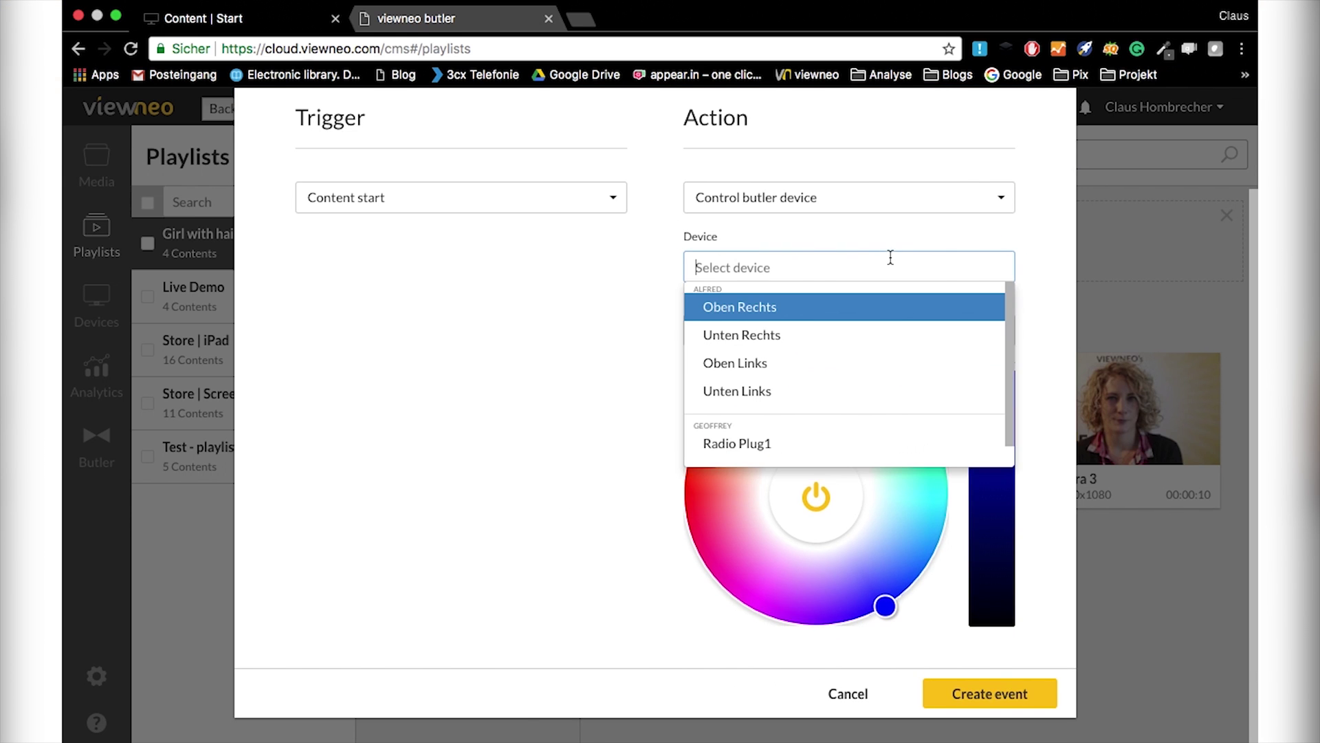
{"action": "left_click", "coordinate": [790, 452]}
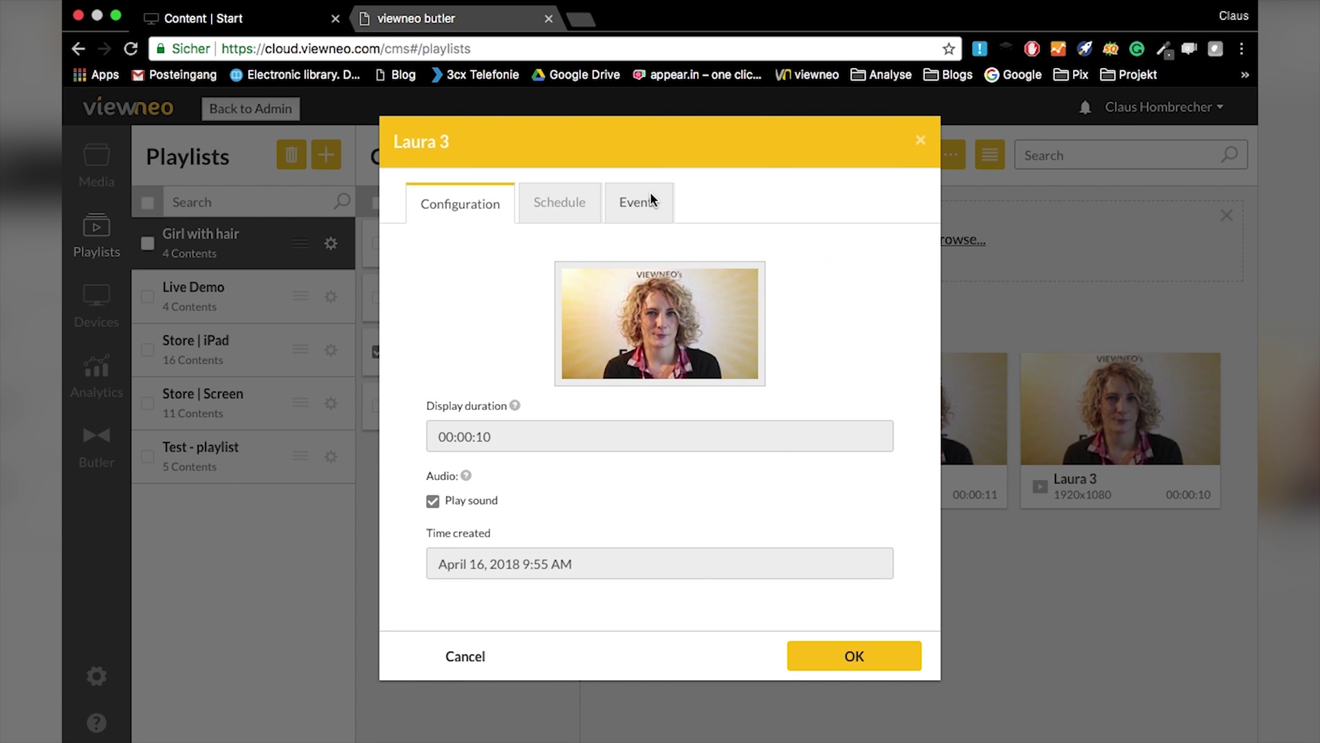
Step: Start a new event for Laura 3 with the Control butler device action and Geoffrey's Radio Plug1 as the device
{"action": "left_click", "coordinate": [649, 191]}
{"action": "left_click", "coordinate": [813, 278]}
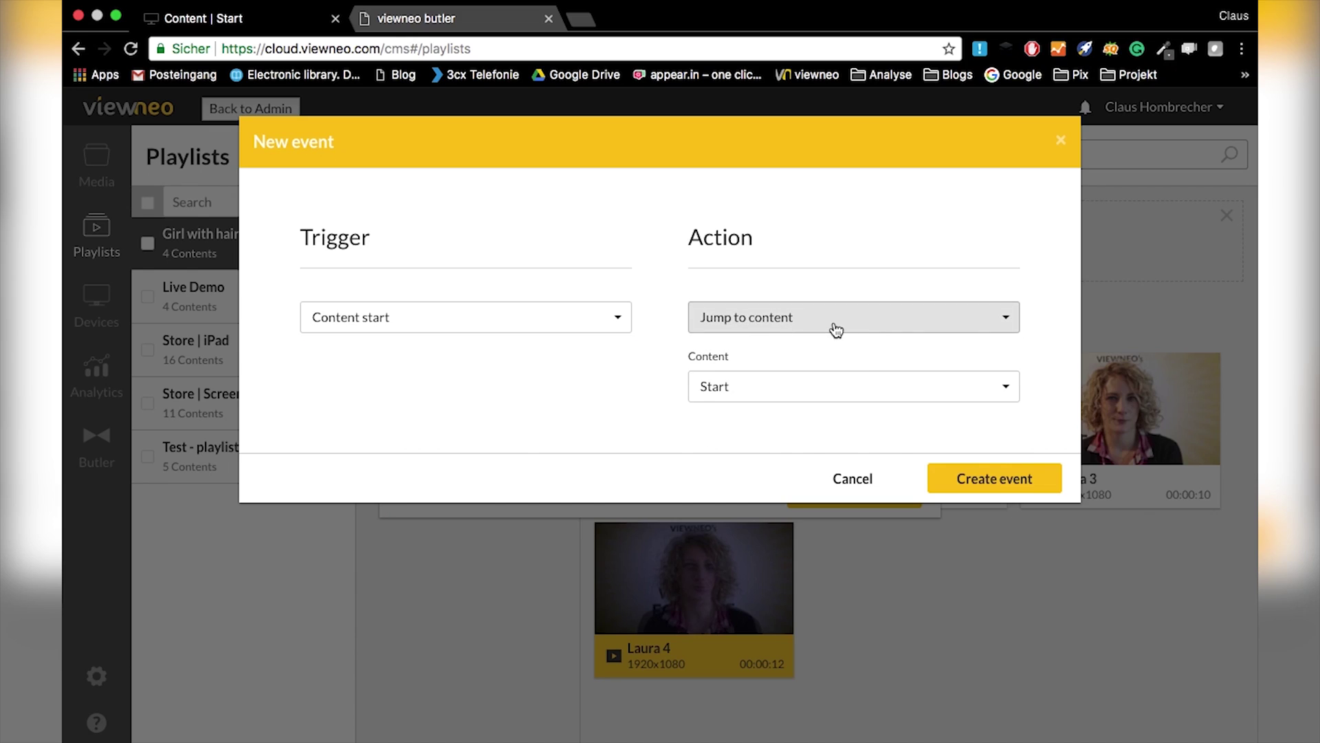
{"action": "left_click", "coordinate": [836, 327]}
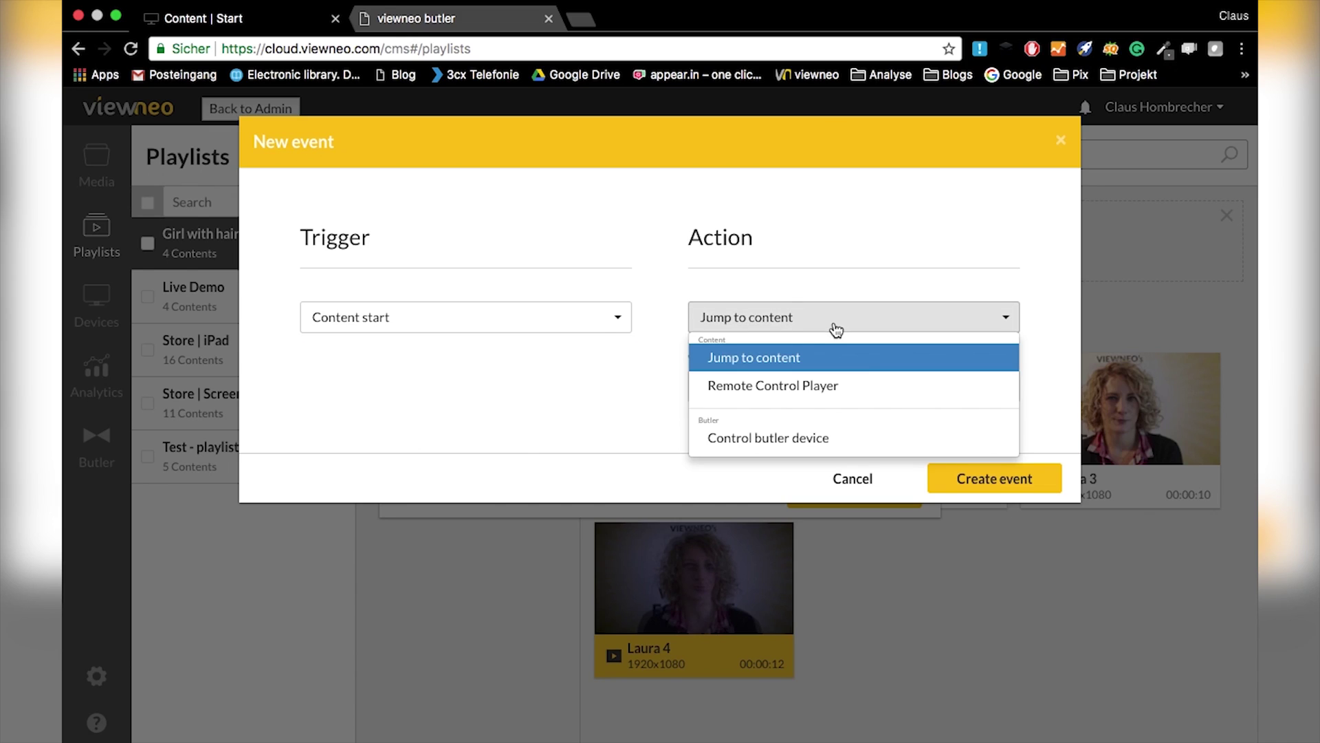
{"action": "left_click", "coordinate": [801, 438]}
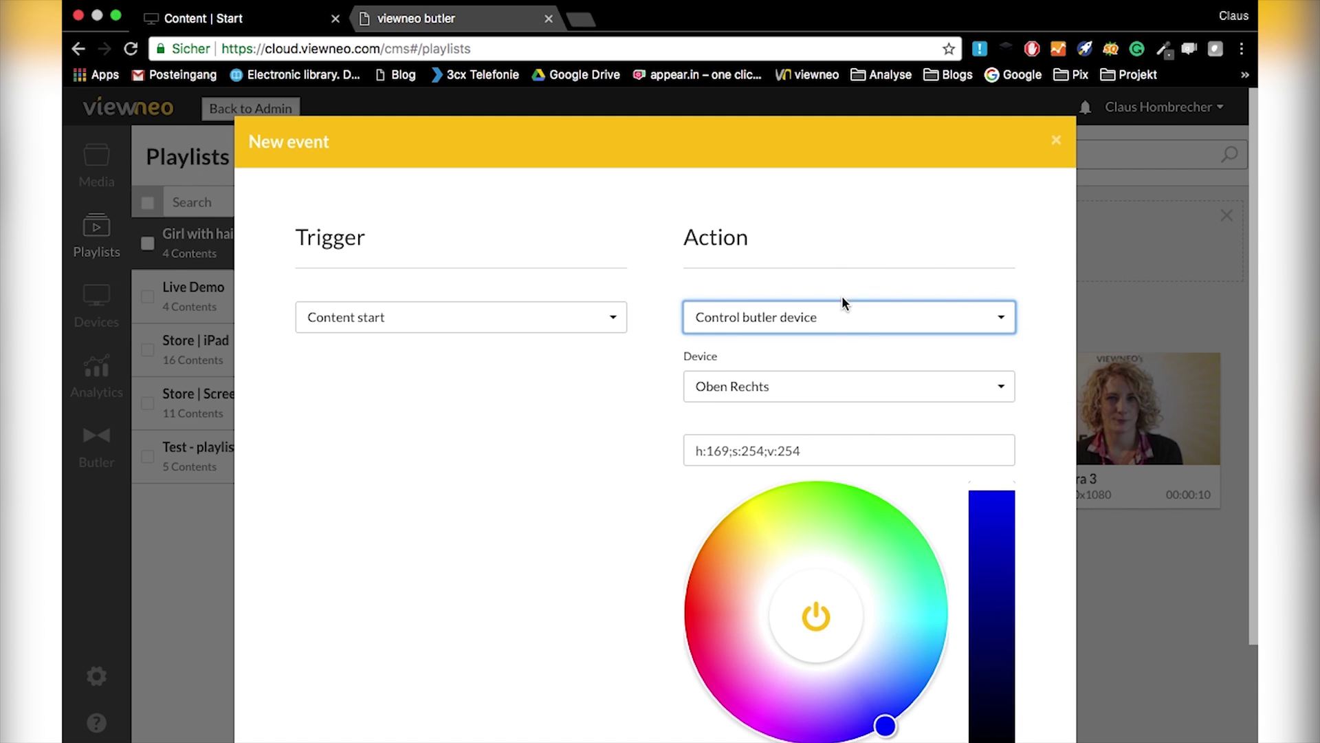
{"action": "left_click", "coordinate": [869, 389]}
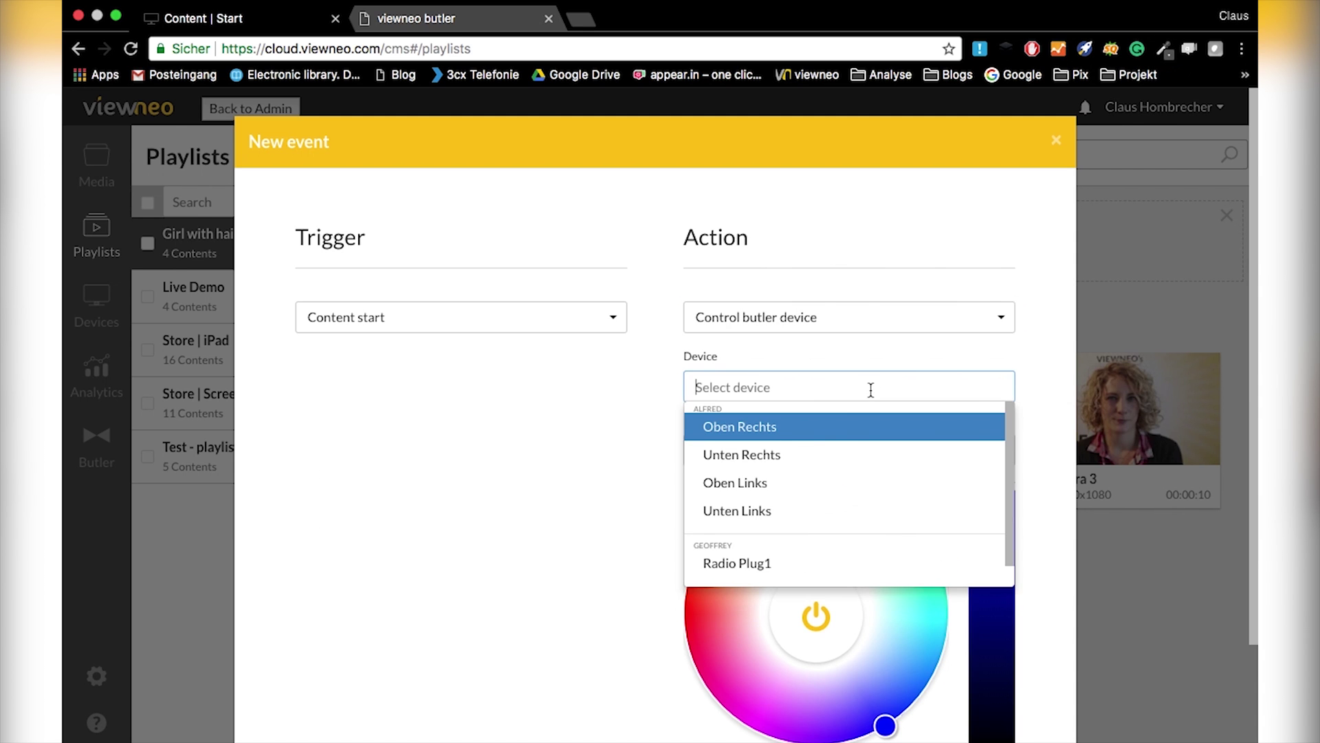
{"action": "left_click", "coordinate": [777, 563]}
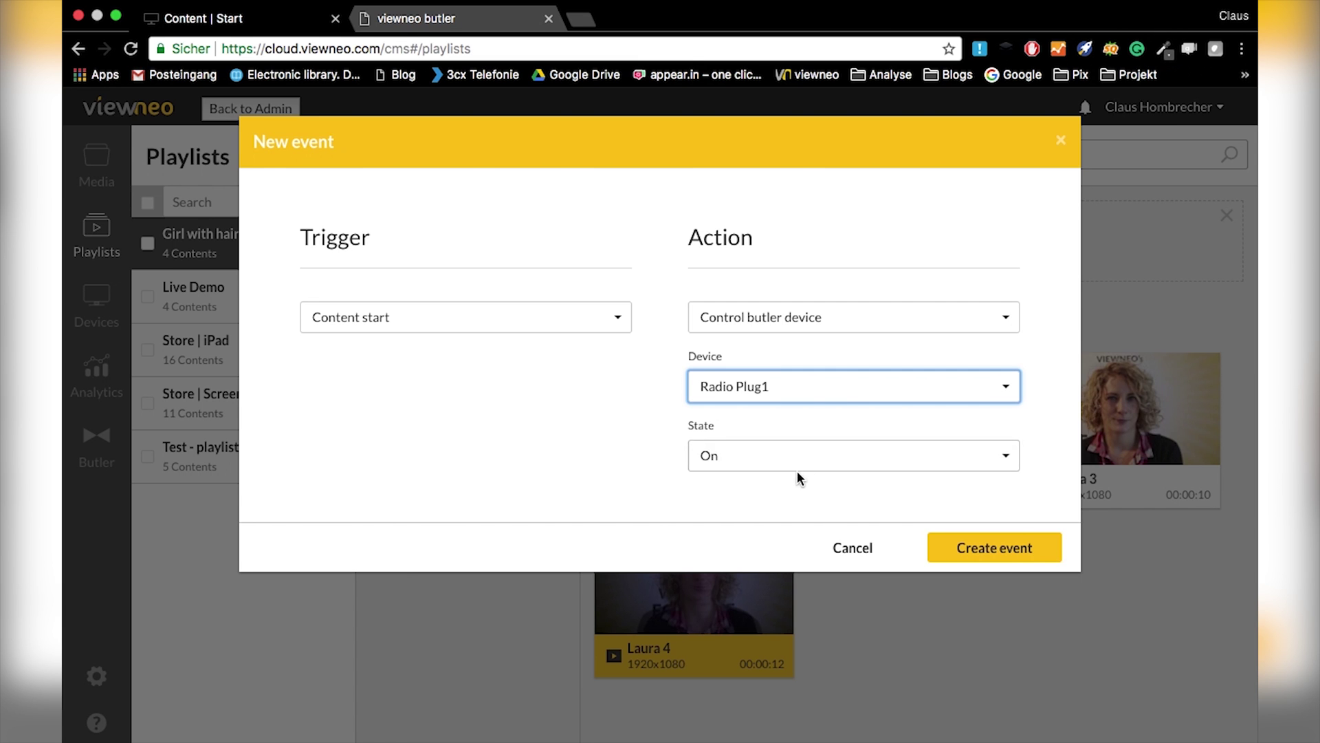
Step: Set the plug's state to Off, create the event and save Laura 3's settings
{"action": "left_click", "coordinate": [800, 470]}
{"action": "left_click", "coordinate": [775, 524]}
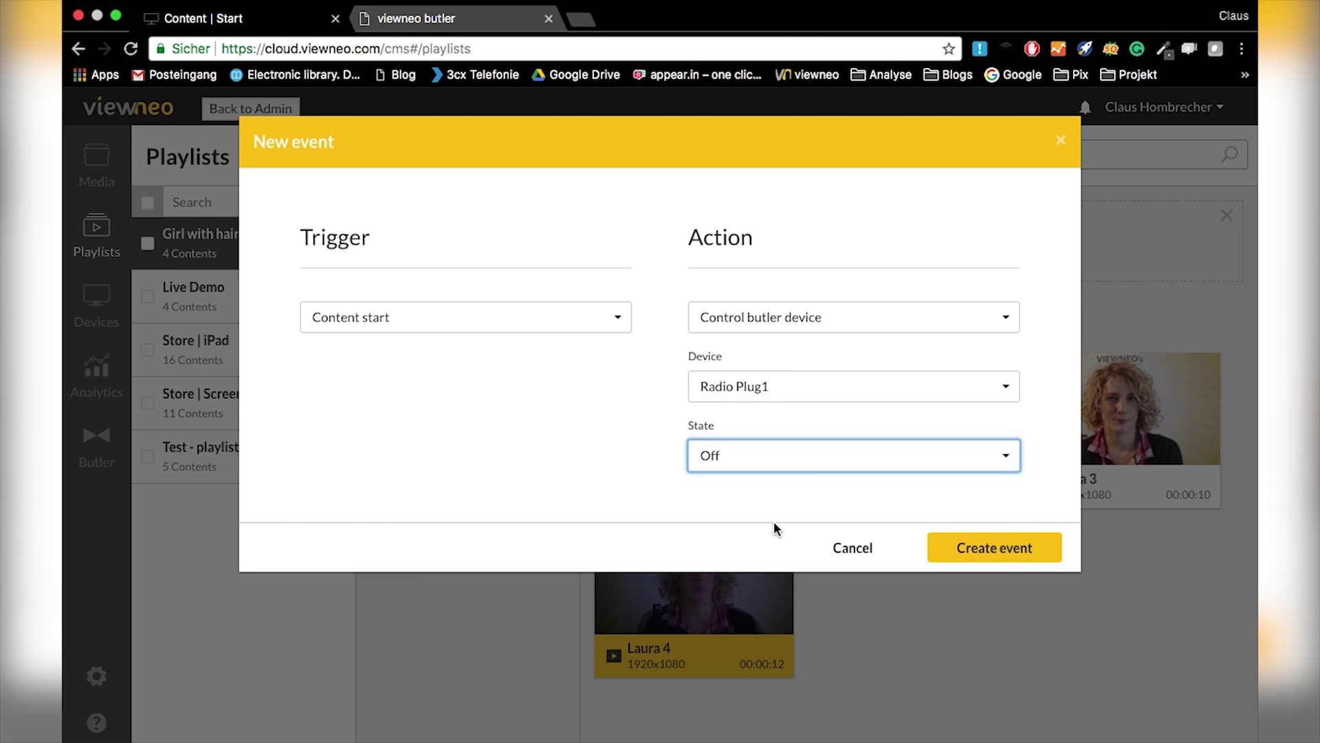
{"action": "left_click", "coordinate": [996, 548]}
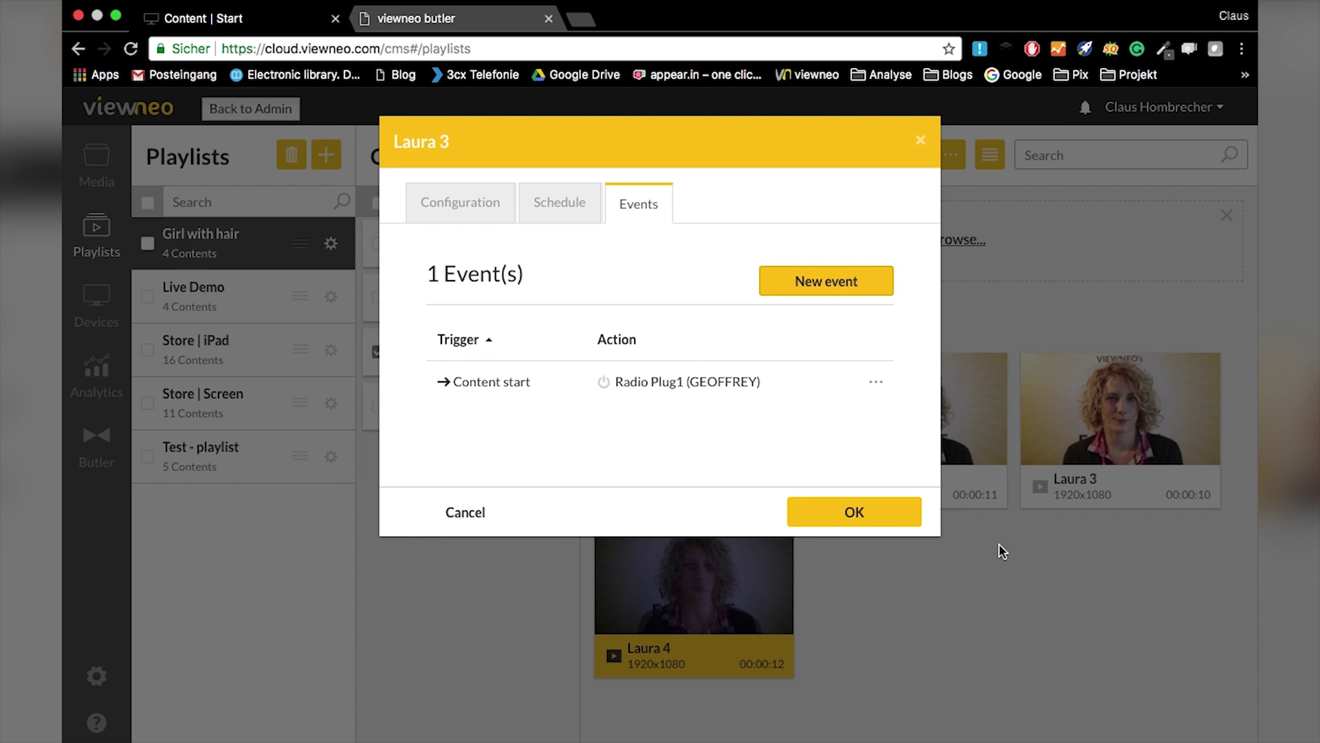
{"action": "left_click", "coordinate": [886, 512]}
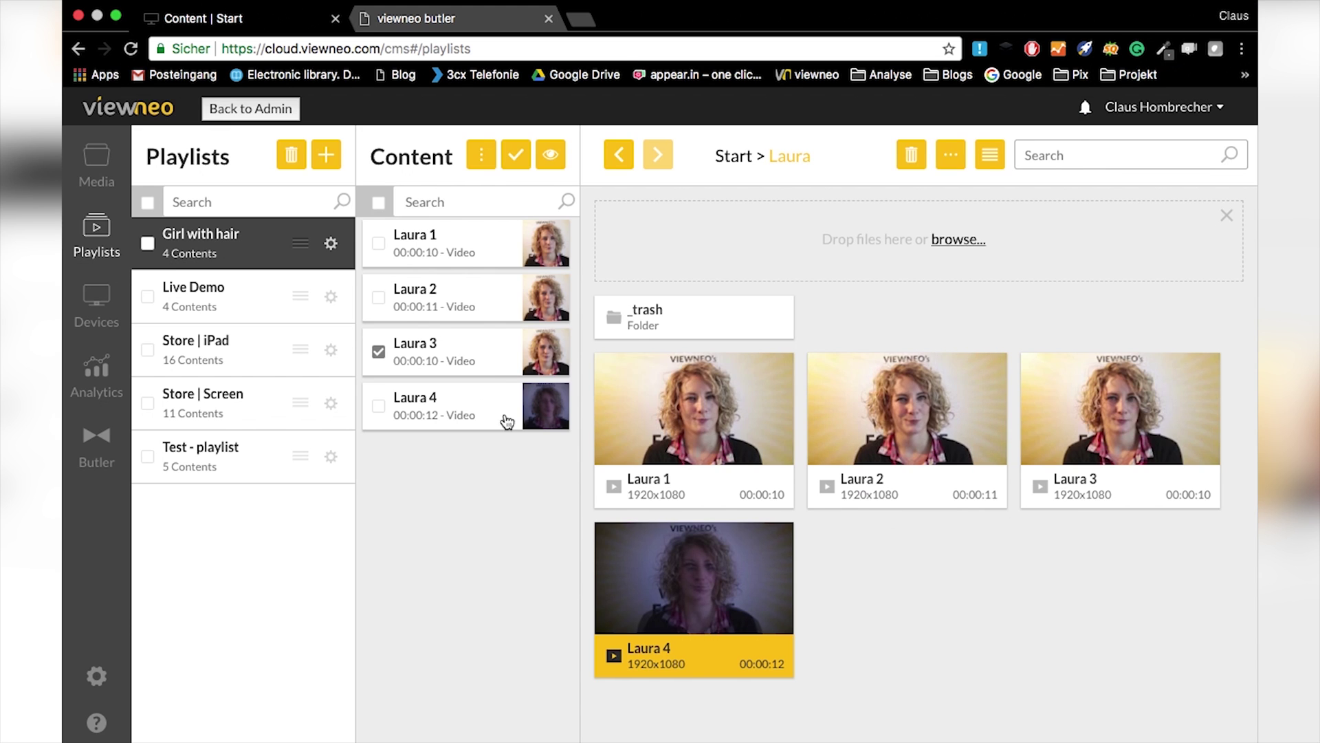
Step: Start a new event for the Laura 4 playlist item, keeping Content start as its trigger
{"action": "left_click", "coordinate": [472, 406]}
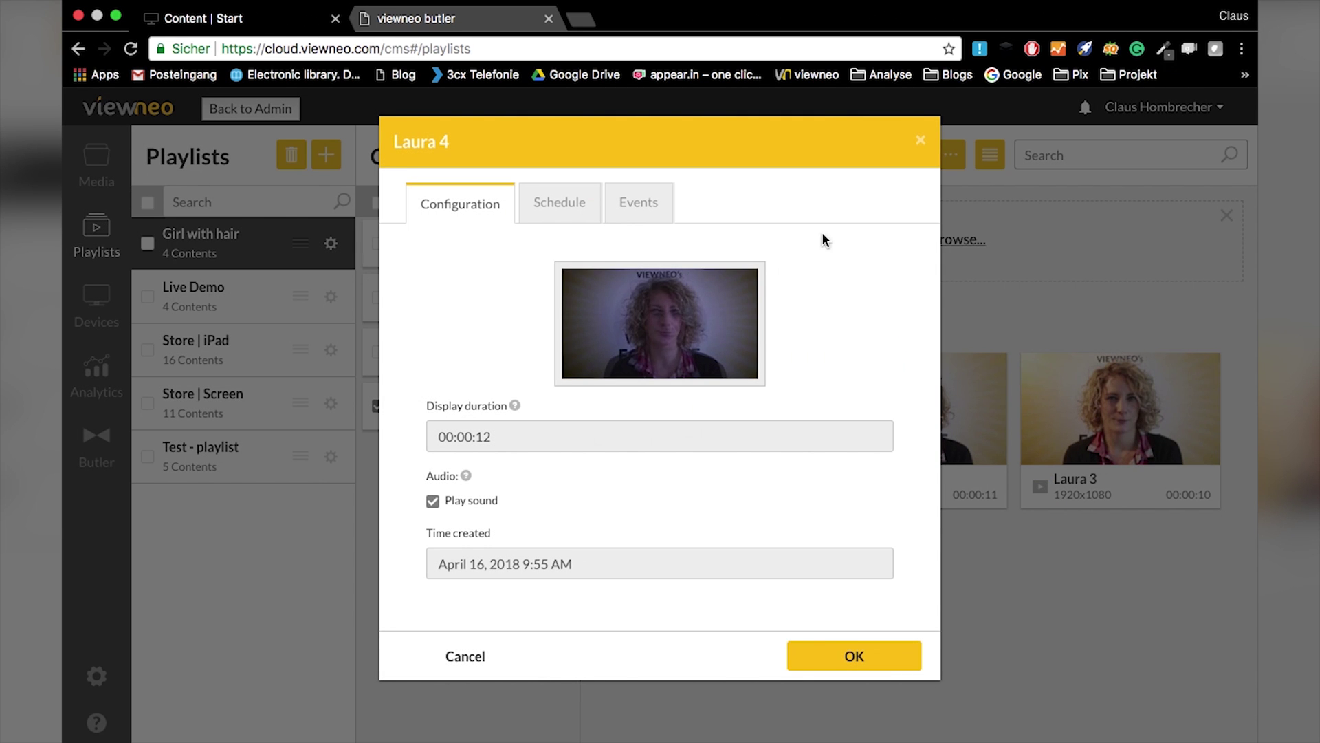
{"action": "left_click", "coordinate": [658, 202]}
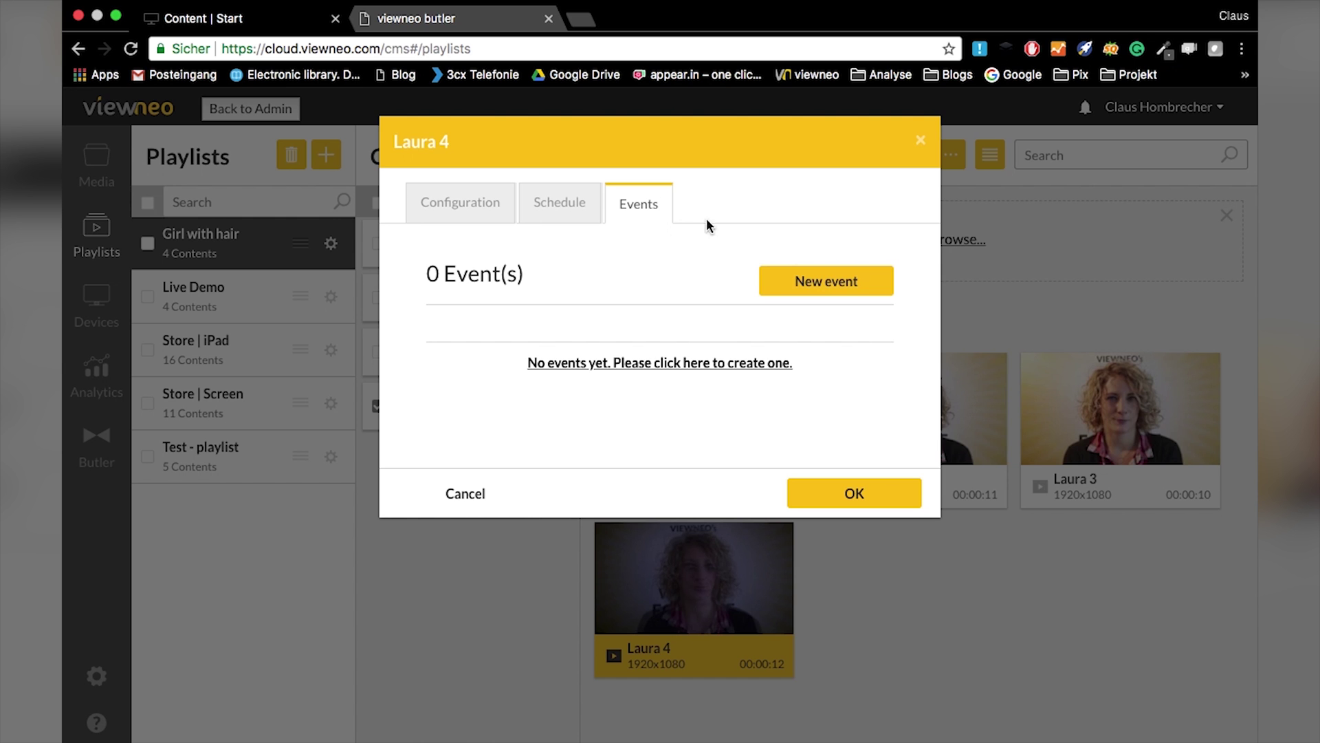
{"action": "left_click", "coordinate": [822, 280]}
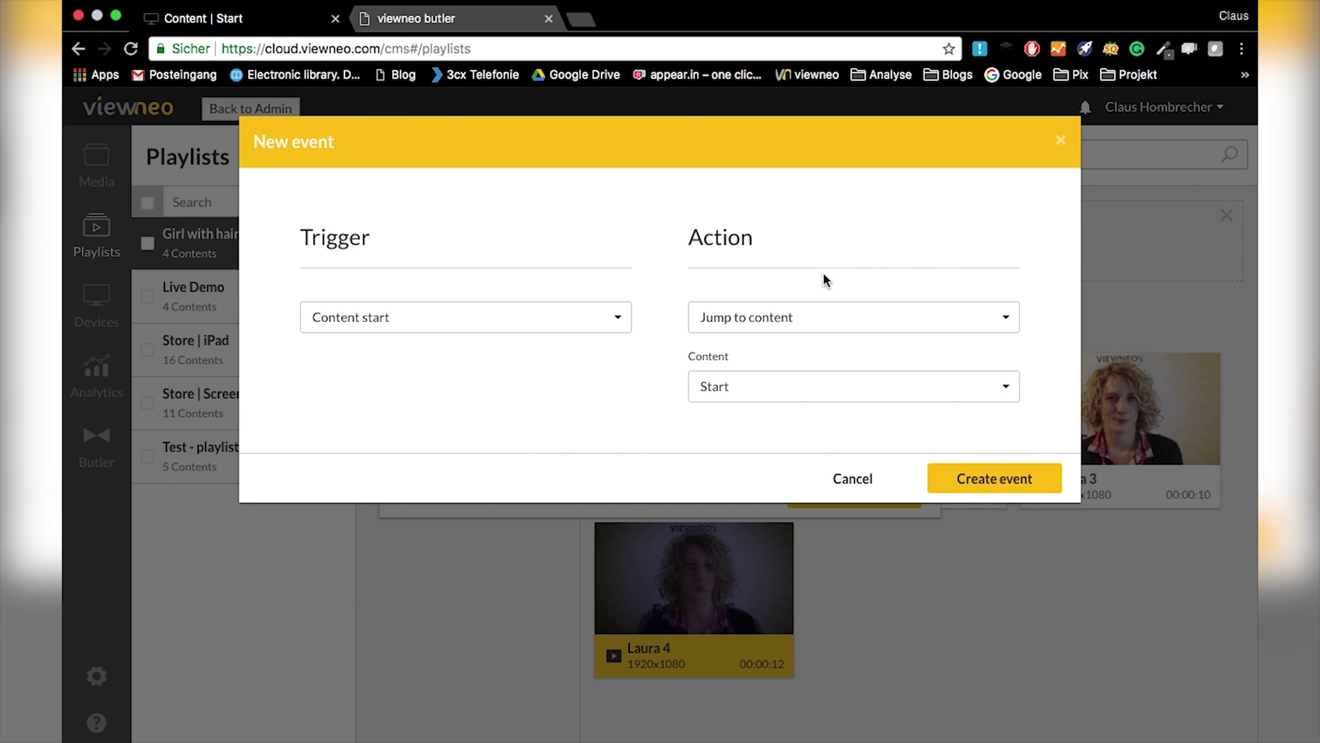
{"action": "left_click", "coordinate": [514, 329]}
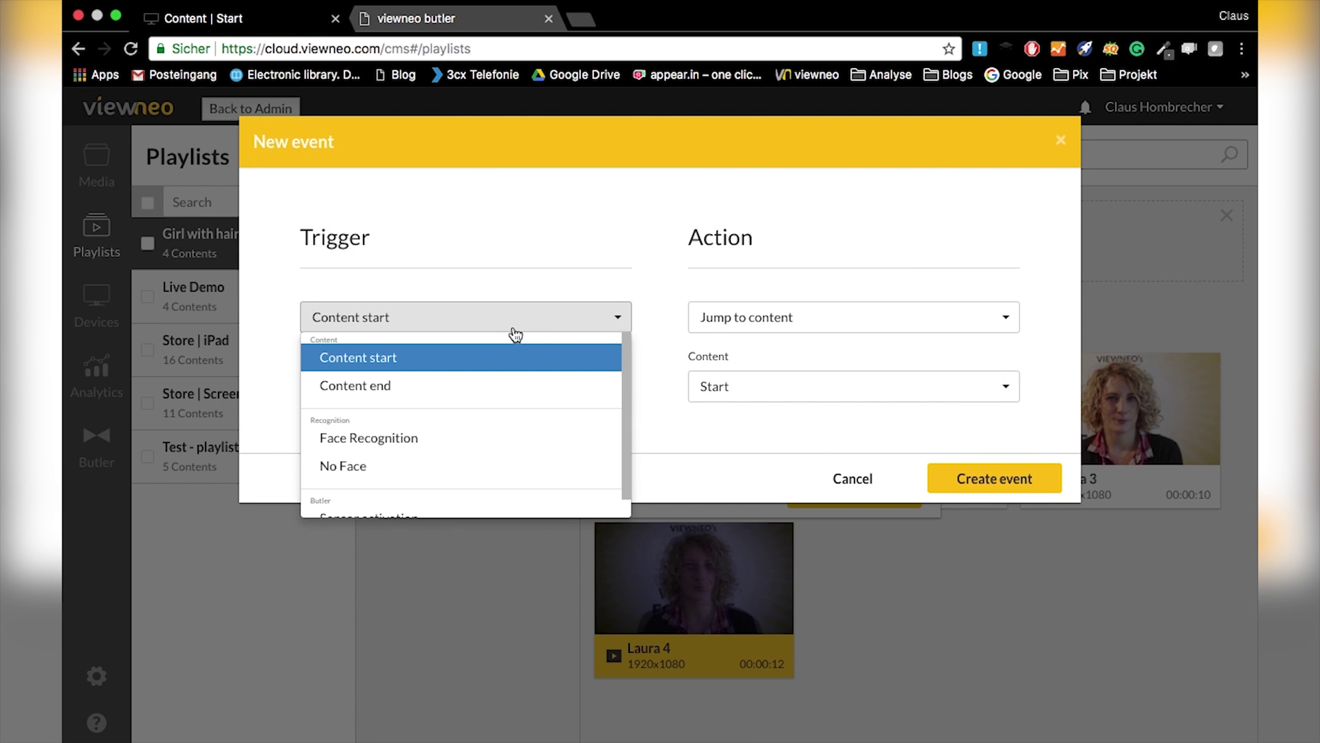
{"action": "left_click", "coordinate": [515, 333]}
Step: Set the Laura 4 event's action to Control butler device and choose Geoffrey's Lamp1 as the device
{"action": "left_click", "coordinate": [871, 329]}
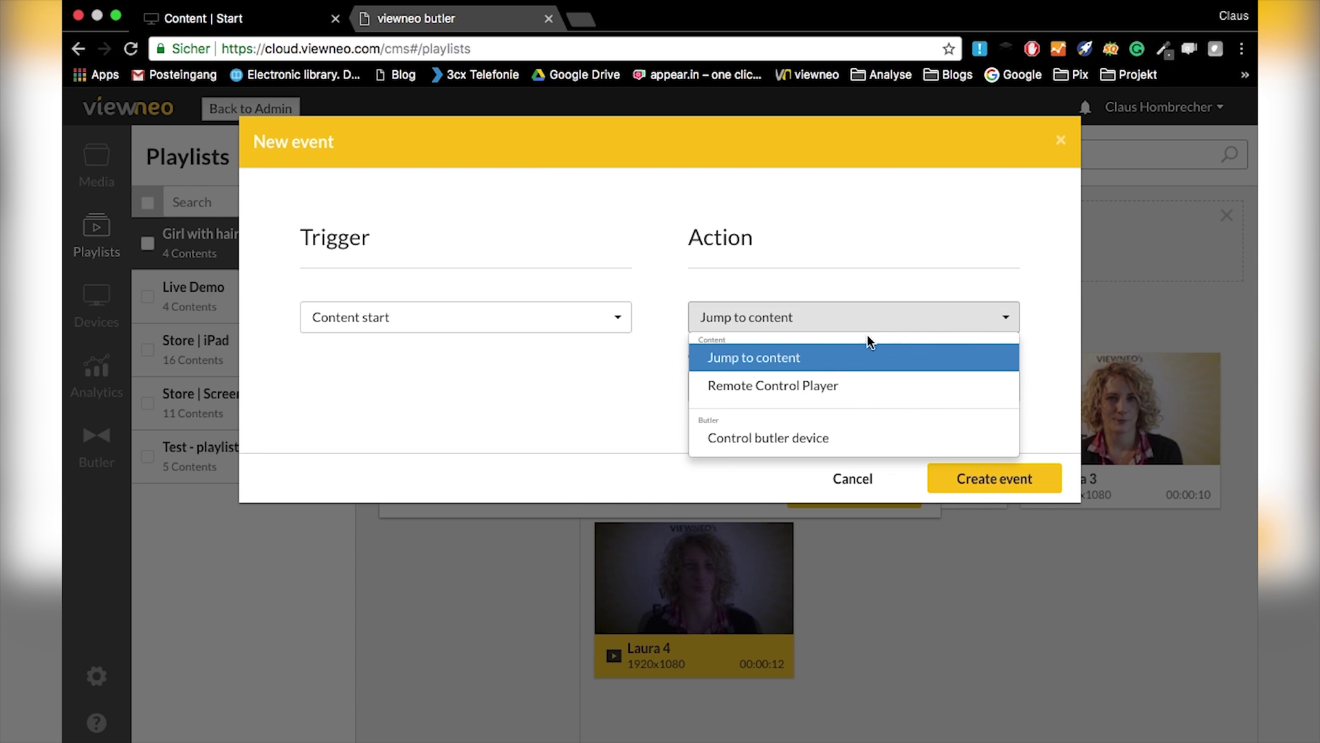
{"action": "left_click", "coordinate": [842, 438]}
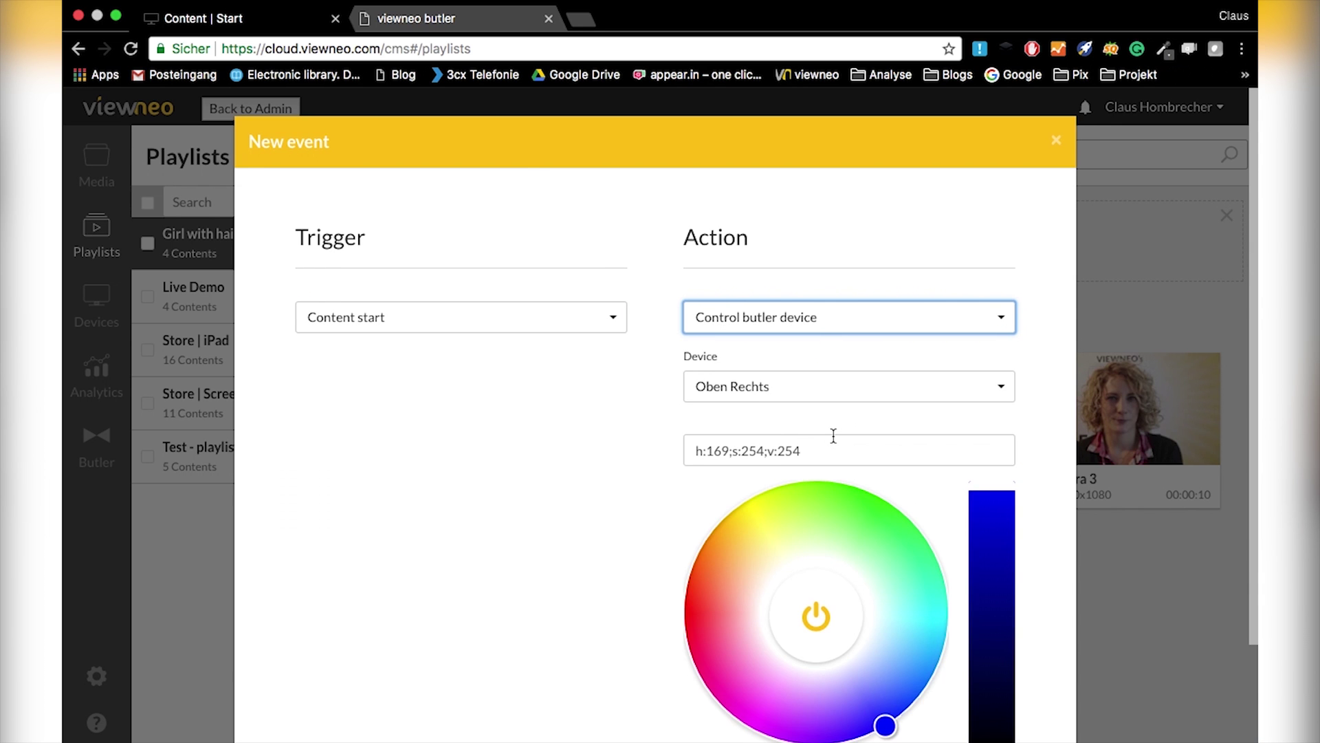
{"action": "left_click", "coordinate": [834, 395]}
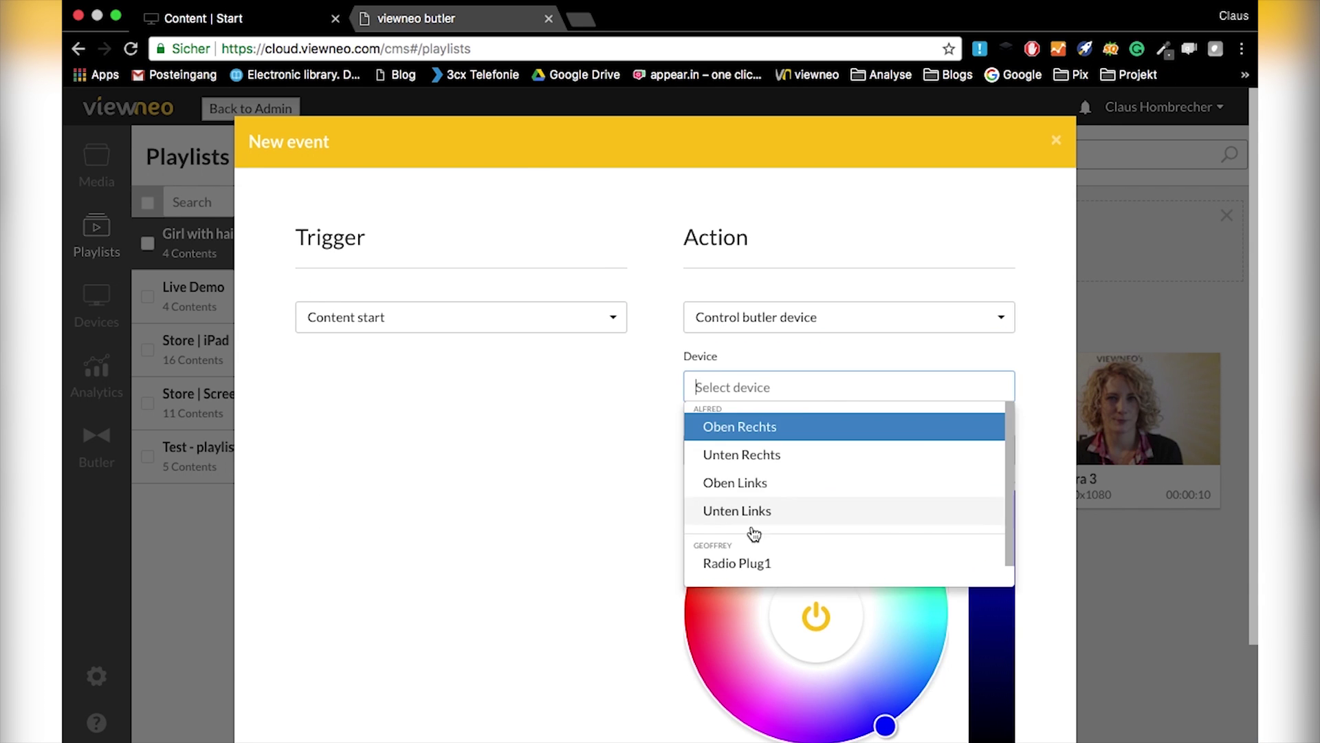
{"action": "scroll", "coordinate": [791, 574], "scroll_direction": "down", "scroll_amount": 1}
{"action": "left_click", "coordinate": [789, 568]}
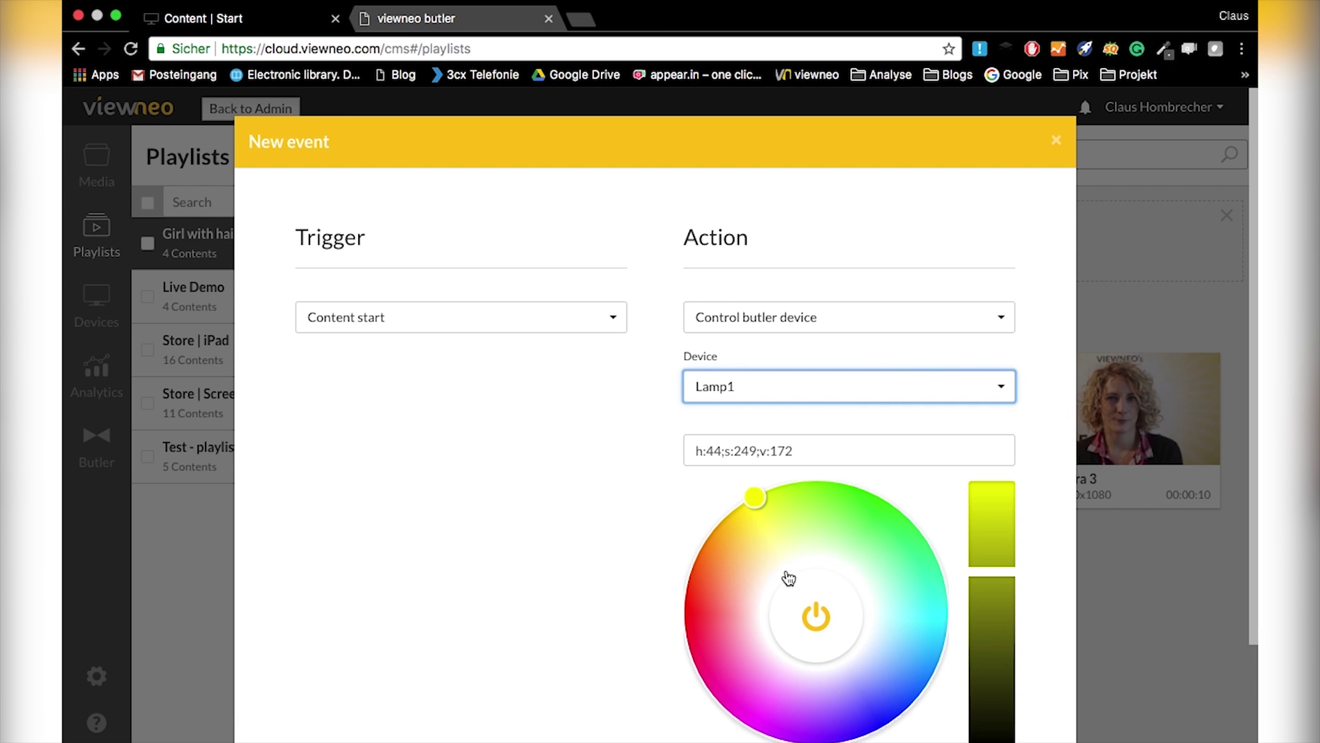
{"action": "scroll", "coordinate": [631, 561], "scroll_direction": "down", "scroll_amount": 3}
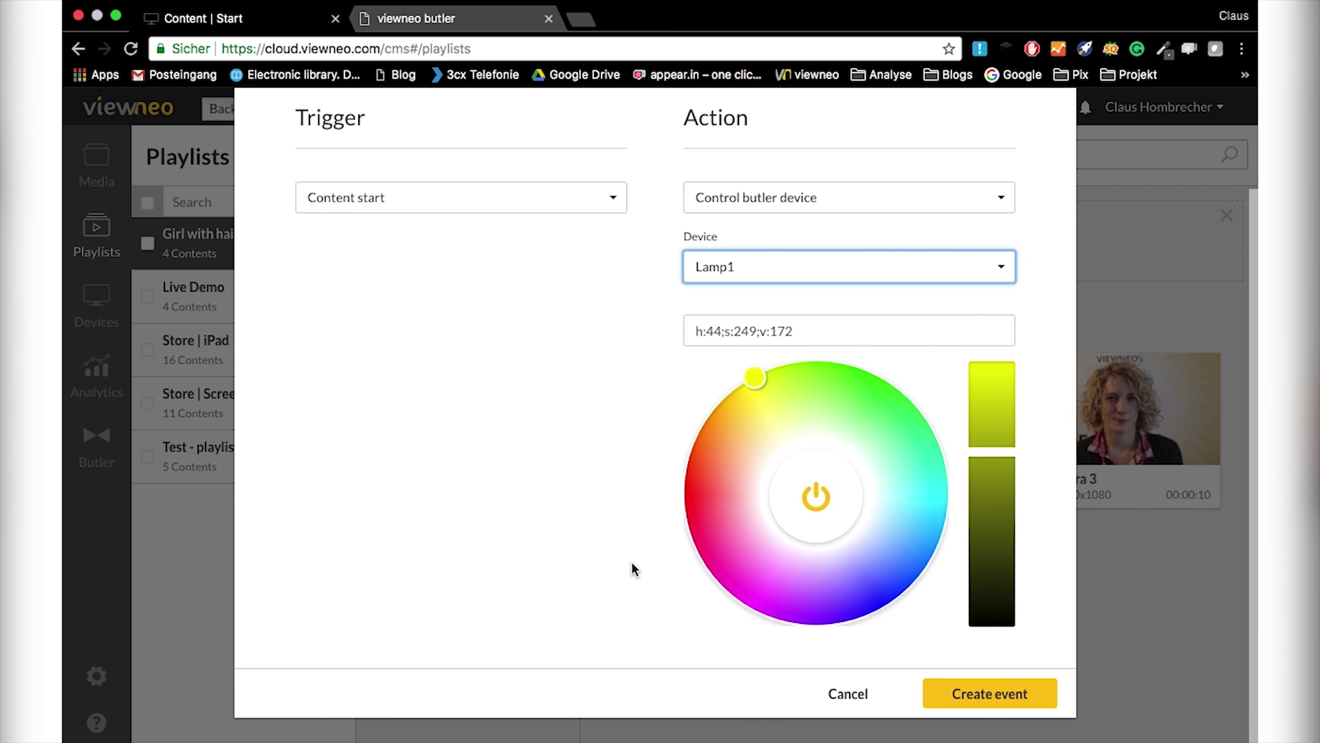
{"action": "left_click", "coordinate": [950, 268]}
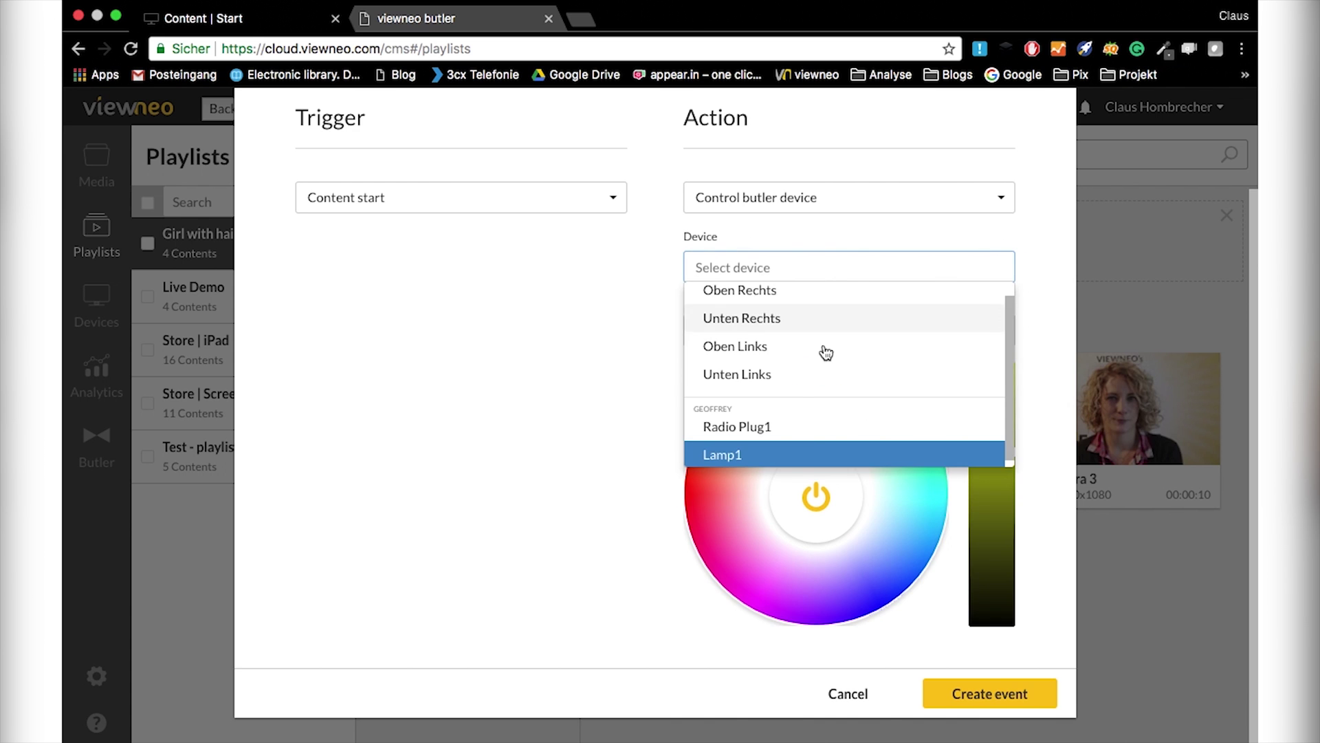
{"action": "left_click", "coordinate": [815, 457]}
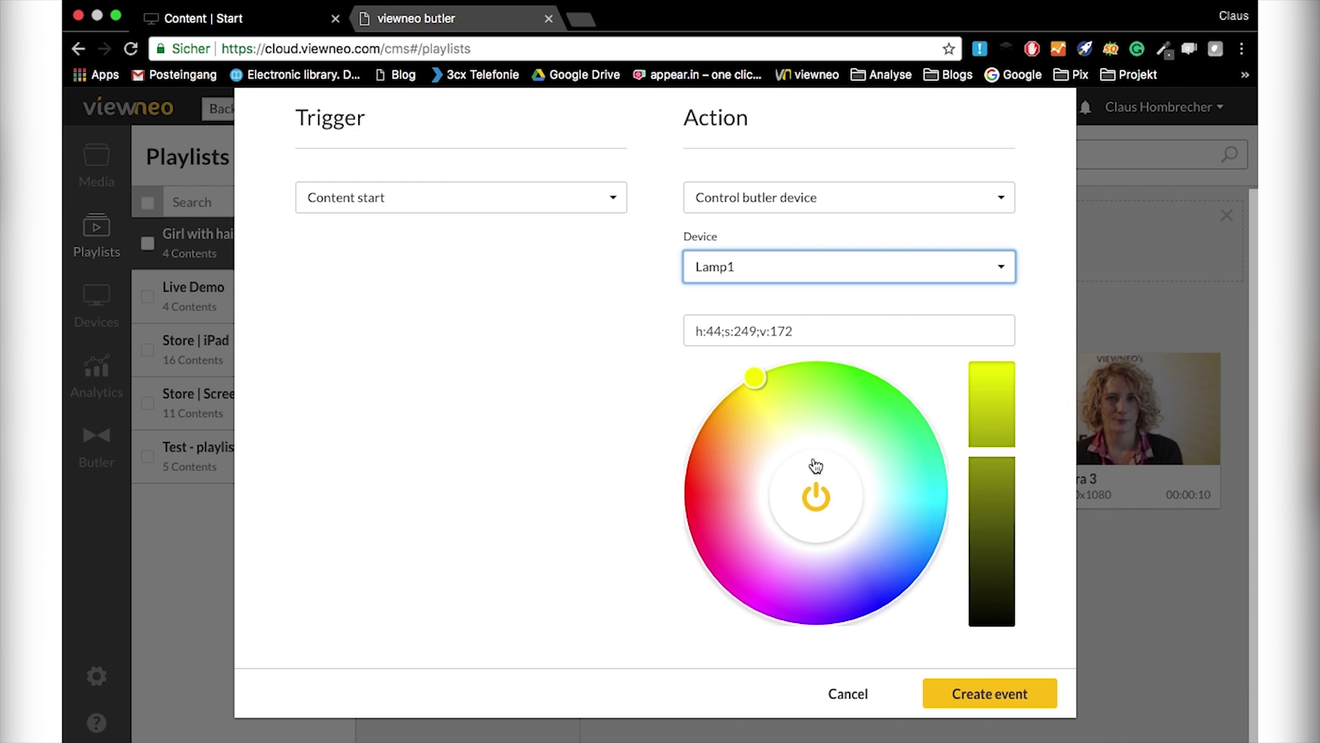
Step: Set the lamp to switch off, create the event and save Laura 4's settings
{"action": "left_click", "coordinate": [817, 498]}
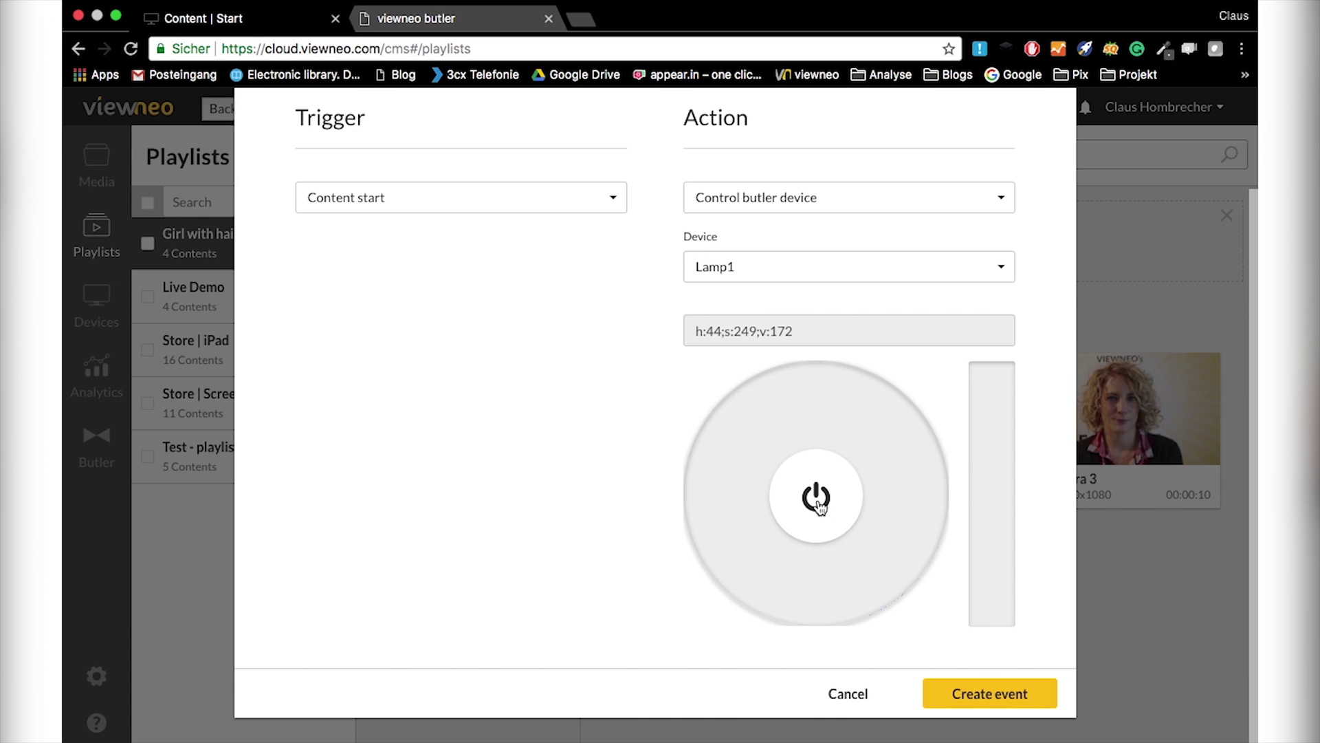
{"action": "left_click", "coordinate": [1003, 695]}
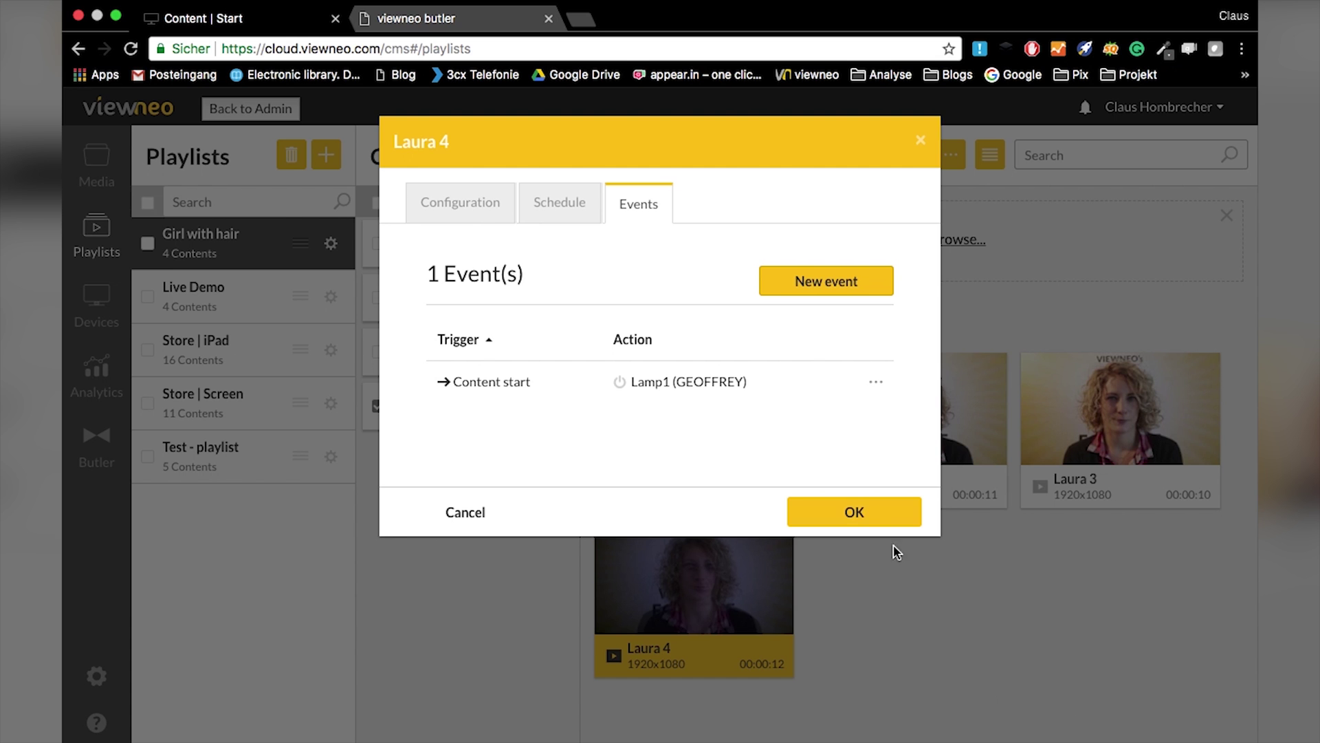
{"action": "left_click", "coordinate": [870, 509]}
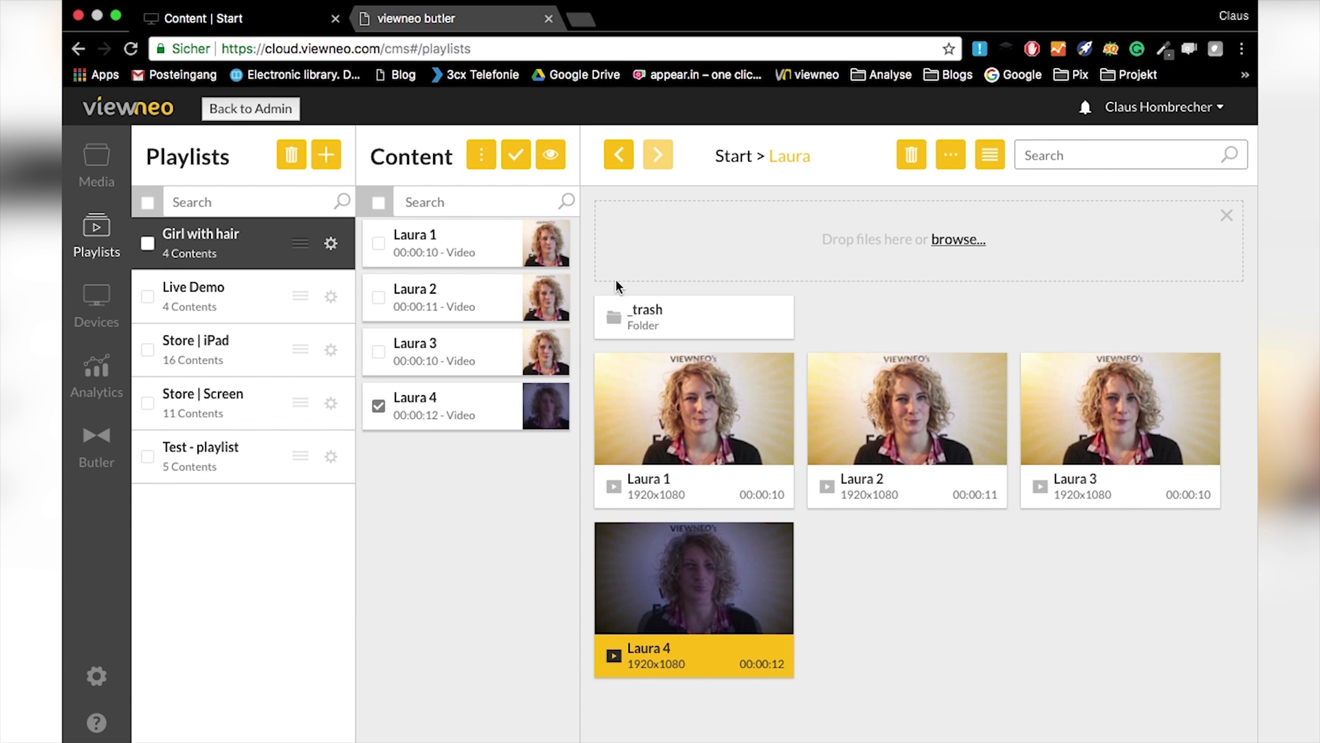